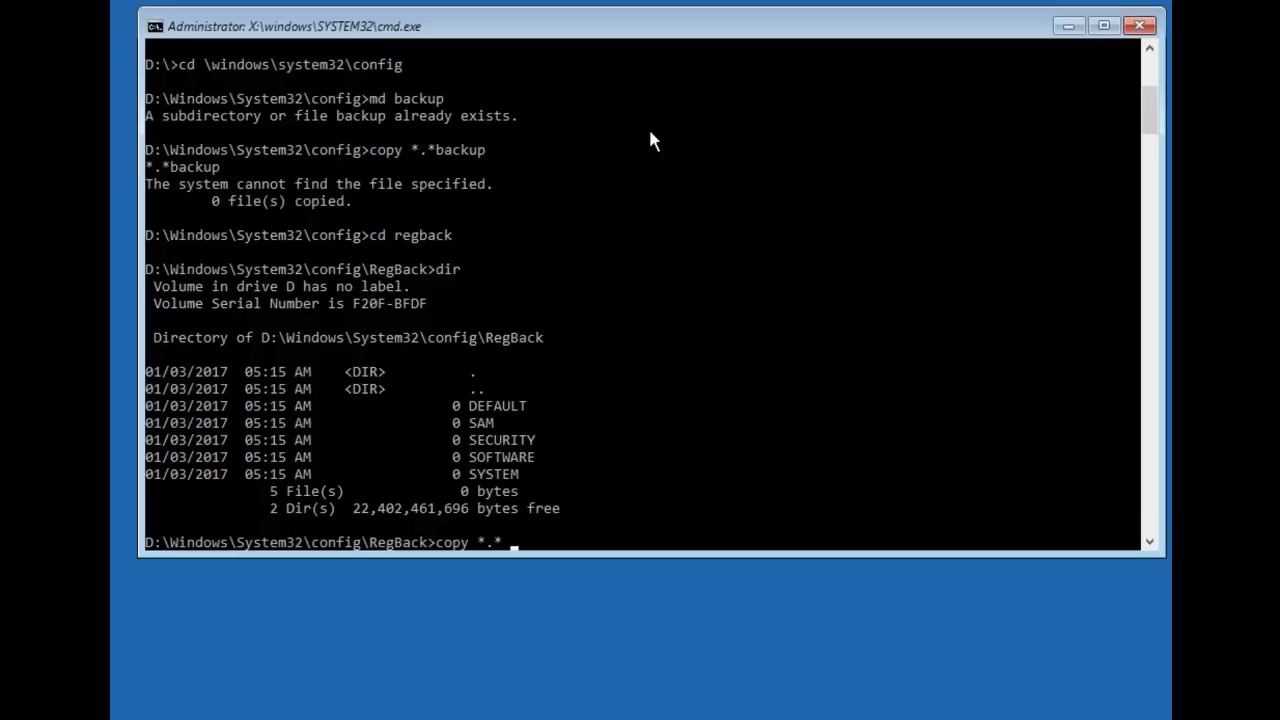
Copy all RegBack files into the parent config folder, overwriting all existing files, and exit the command prompt.
text(..)
key(Return)
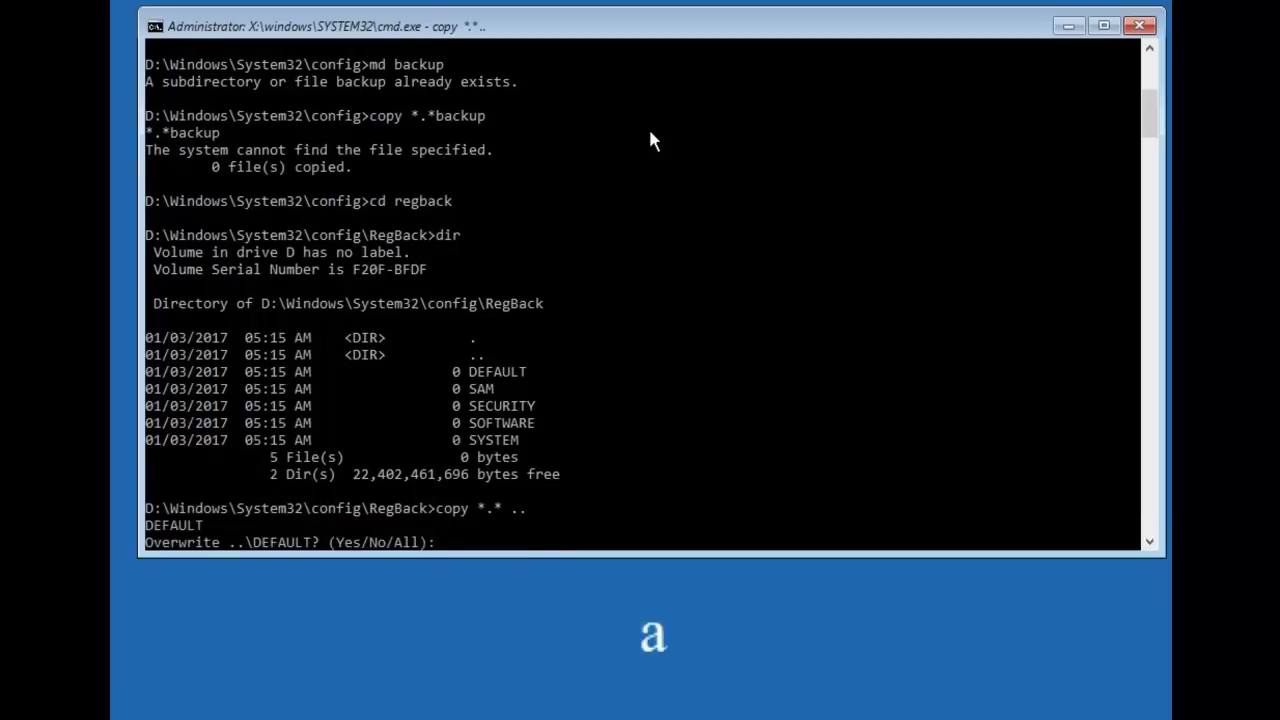
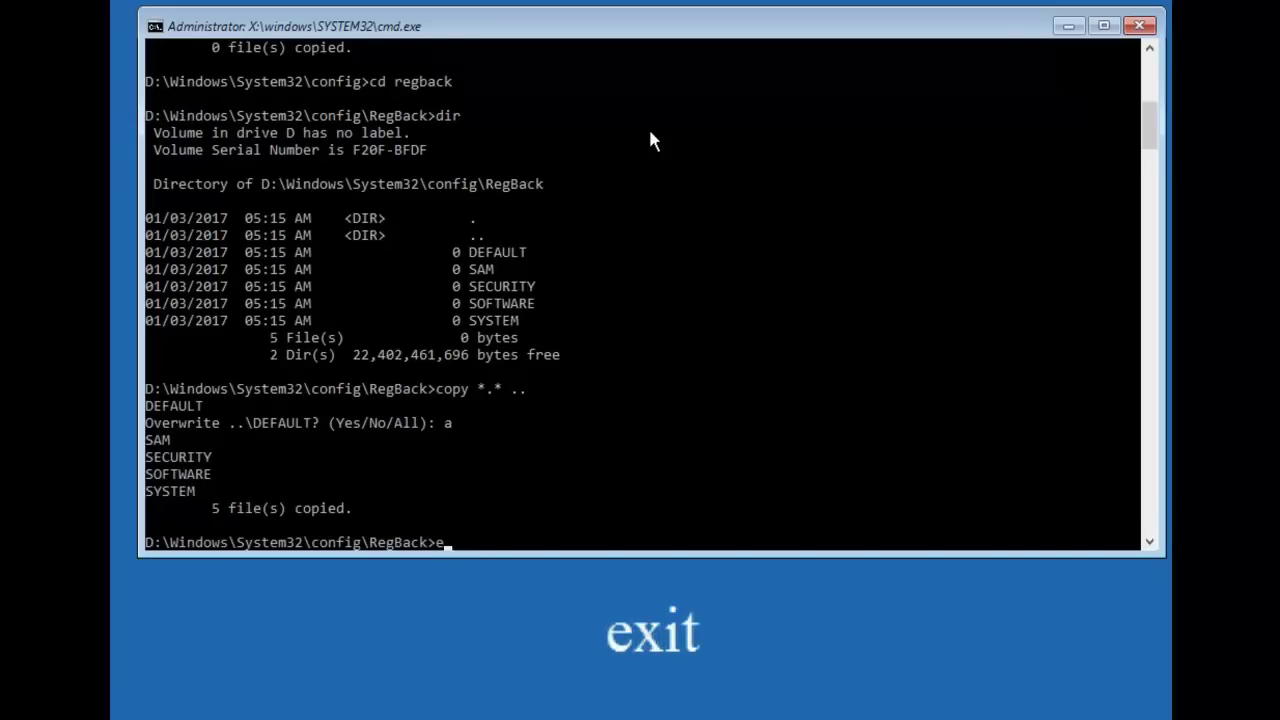
text(t)
key(Return)
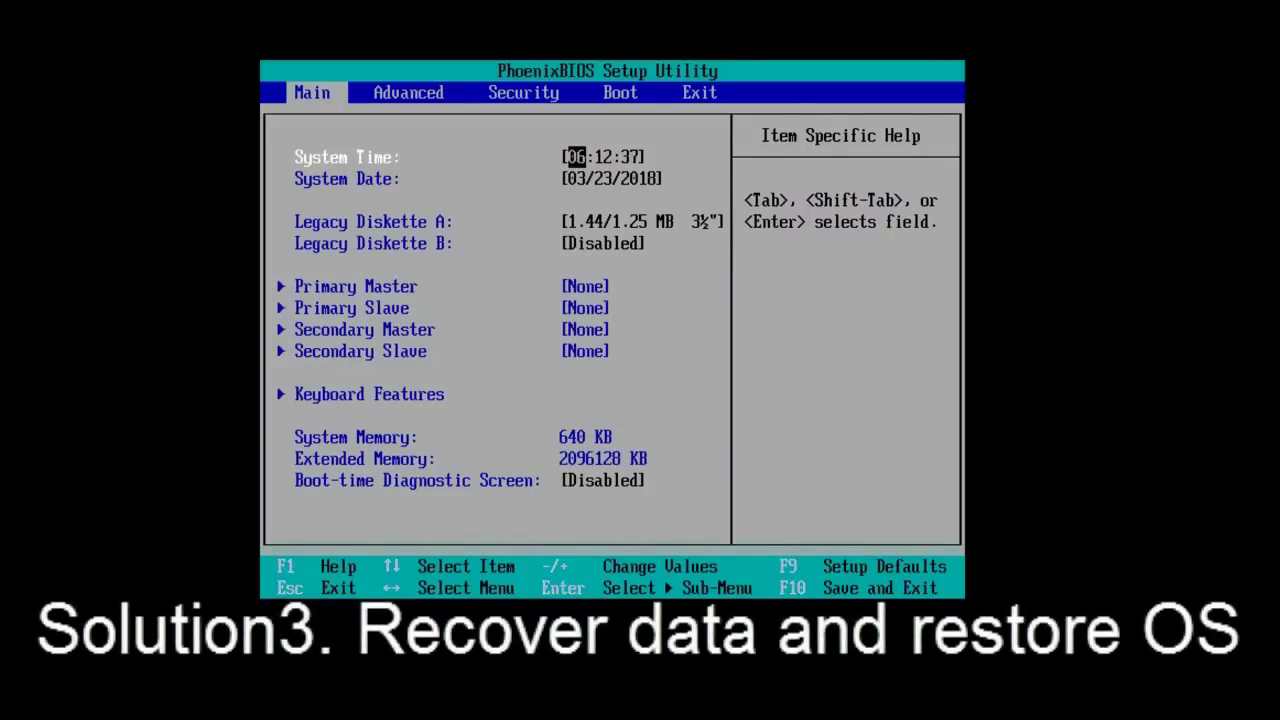
Go to the BIOS boot order with CD-ROM Drive as the first device, then save and exit the setup.
key(Right)
key(Right)
key(Right)
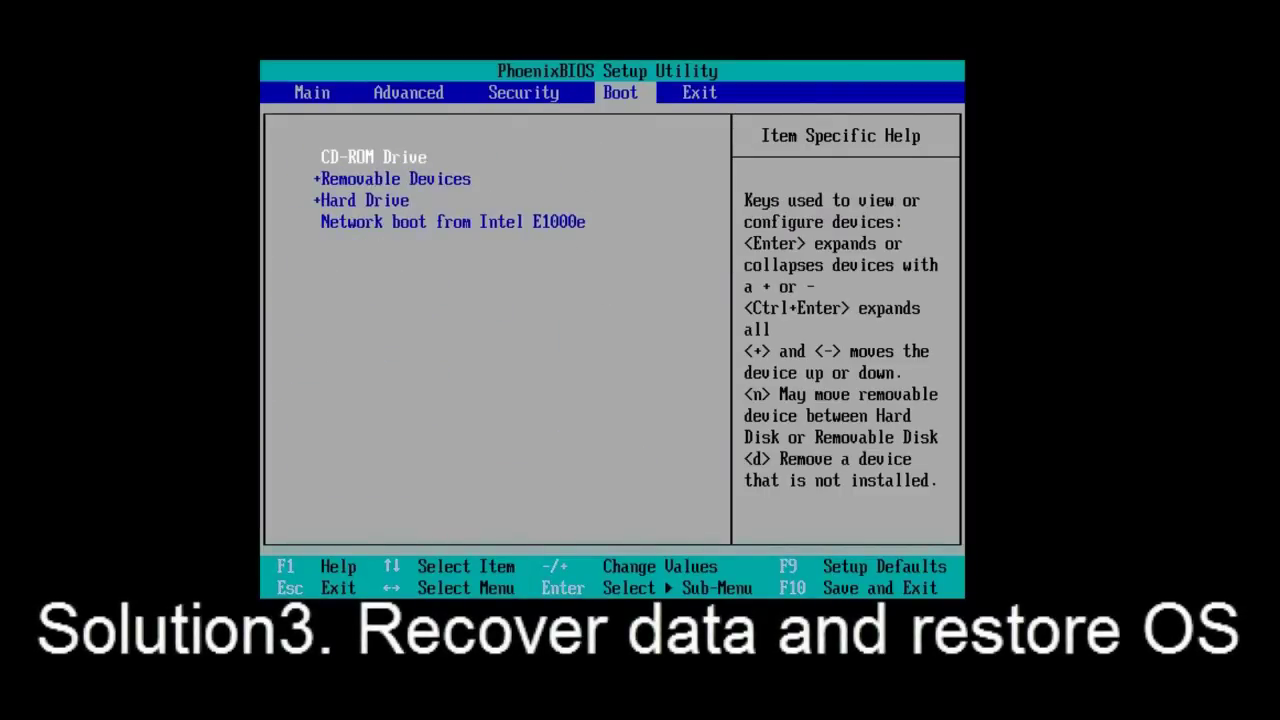
key(F10)
key(Return)
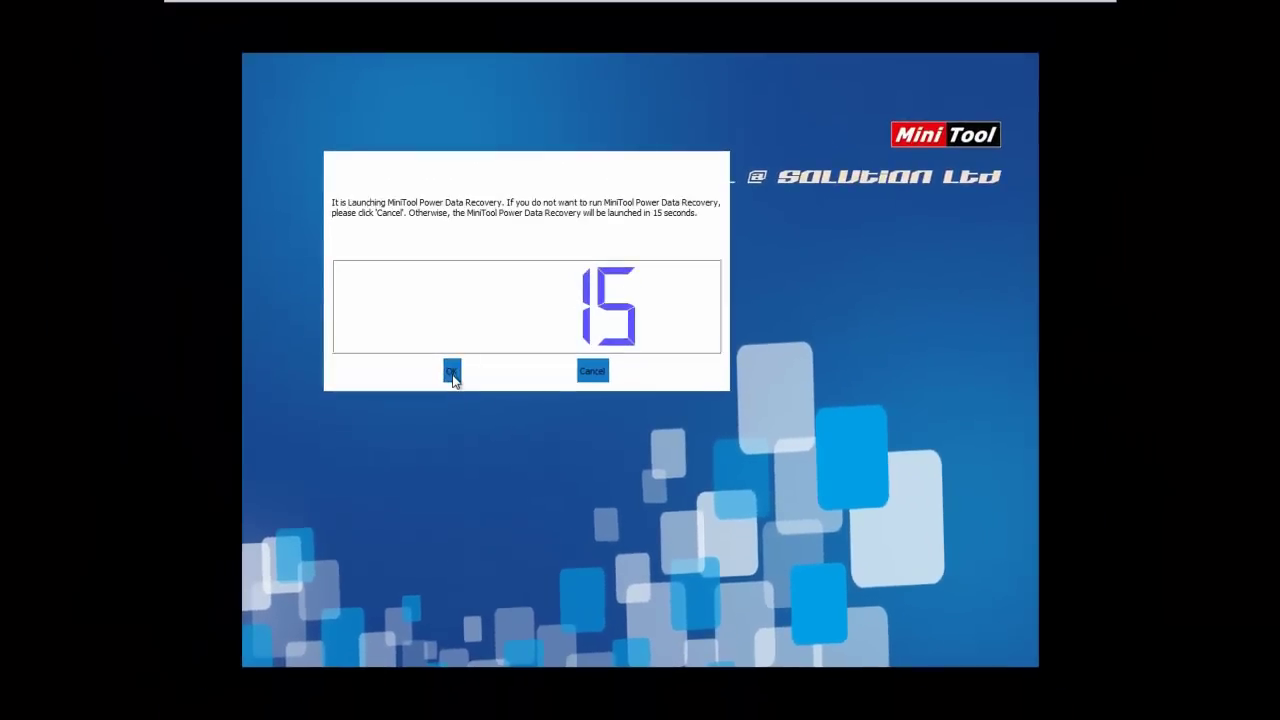
Launch MiniTool Power Data Recovery from the PE loader and open Damaged Partition Recovery.
click(451, 368)
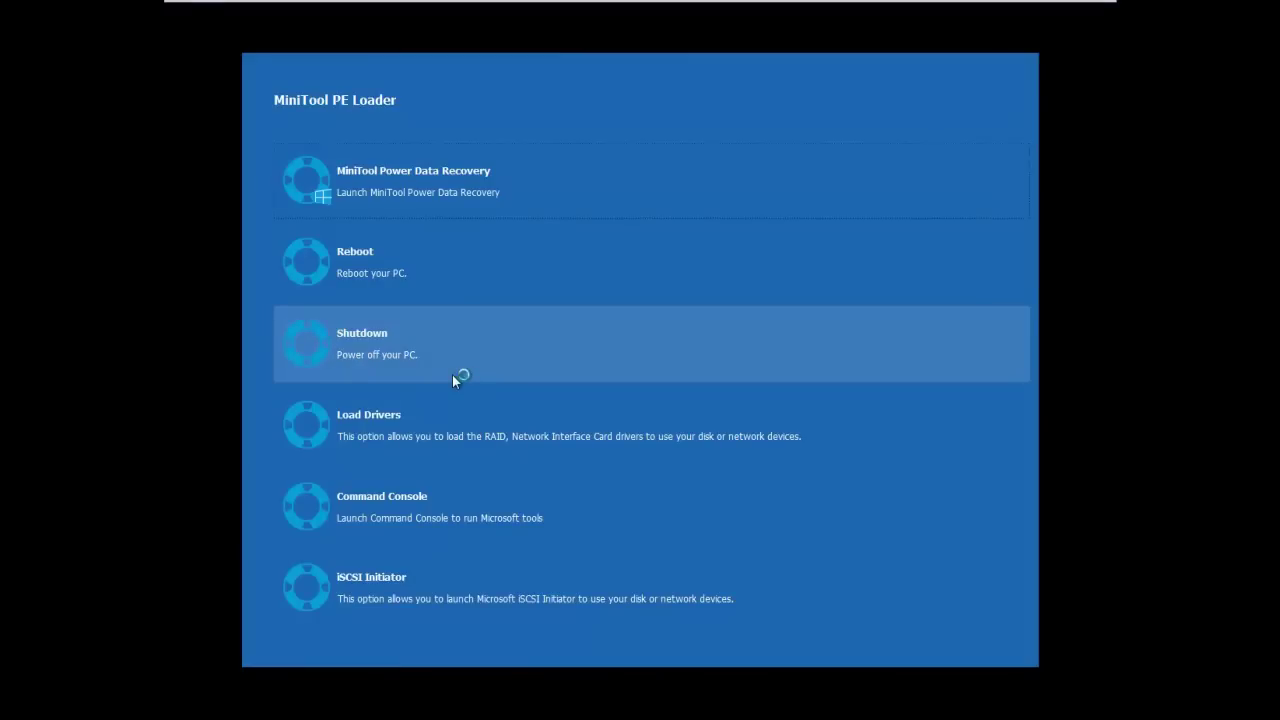
click(382, 172)
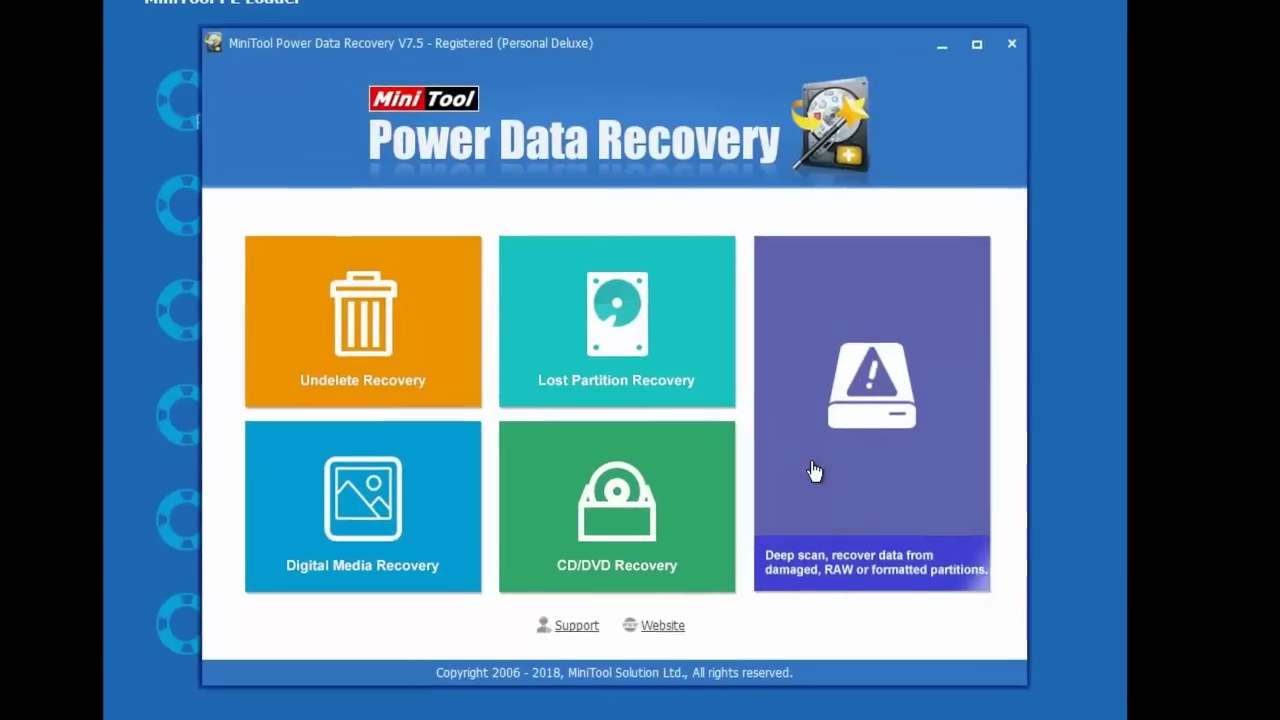
click(819, 502)
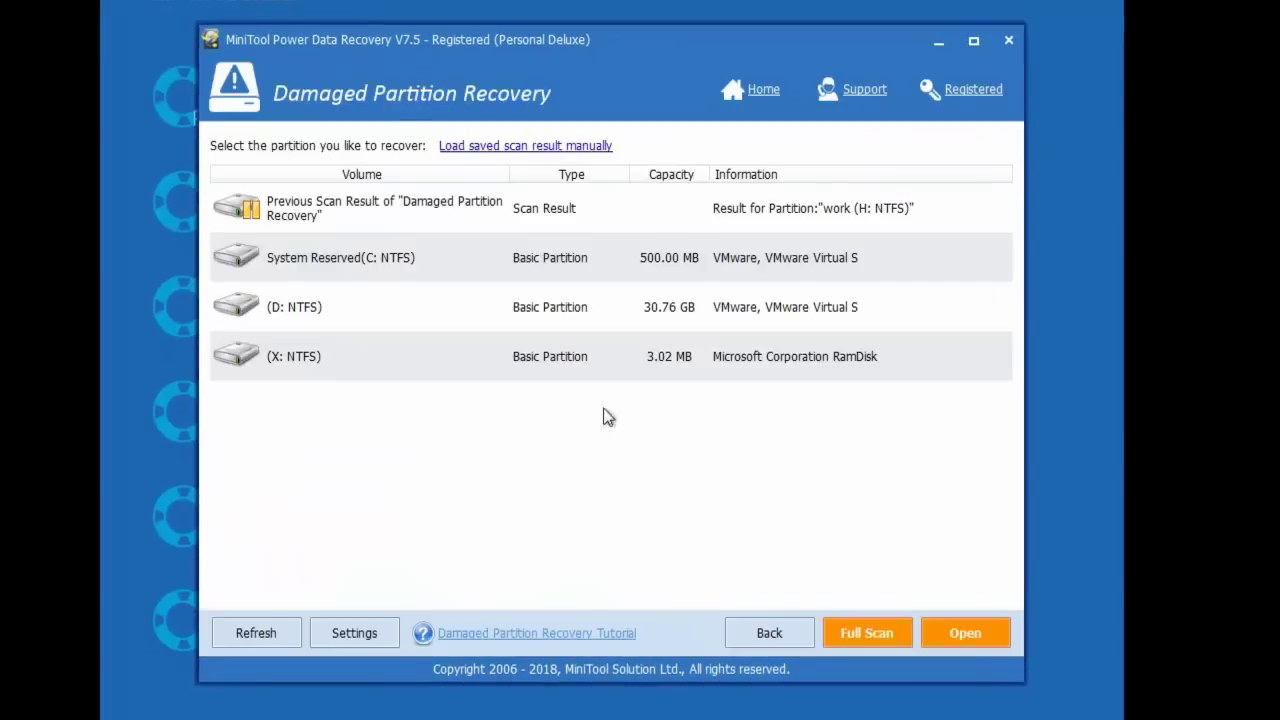
Run a full scan of the D: NTFS partition and dismiss the scan information.
click(515, 310)
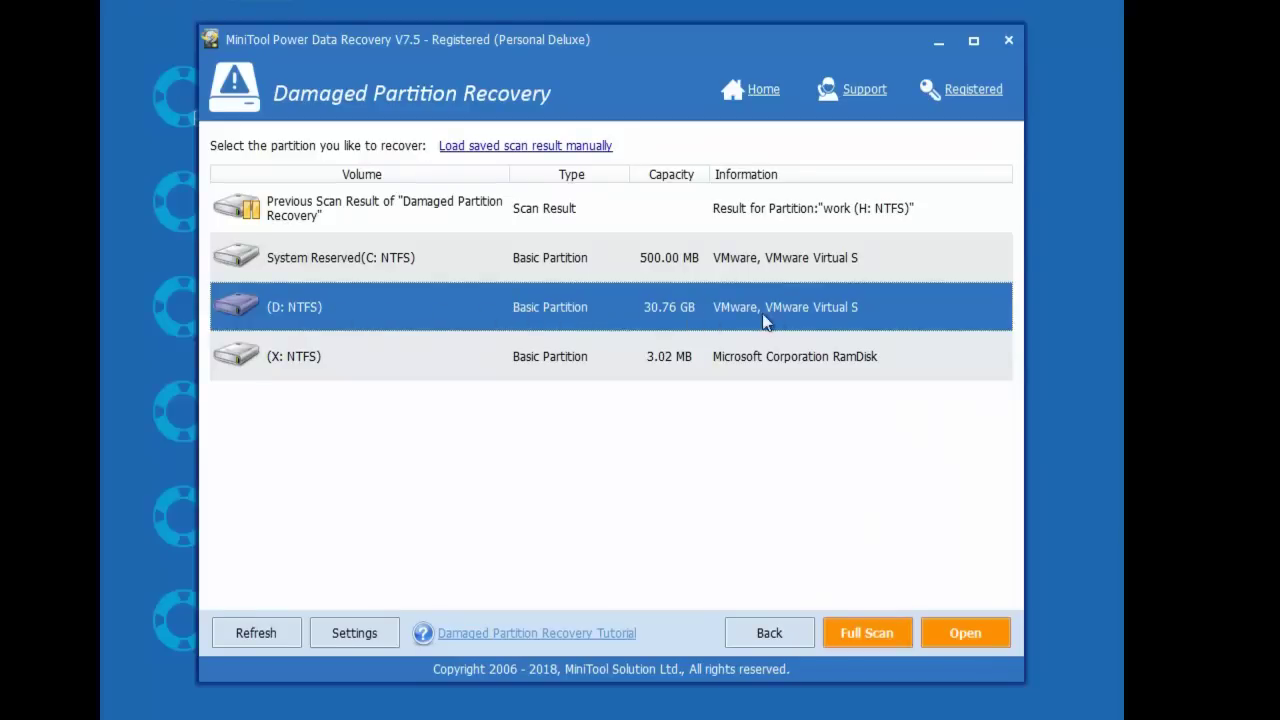
click(864, 634)
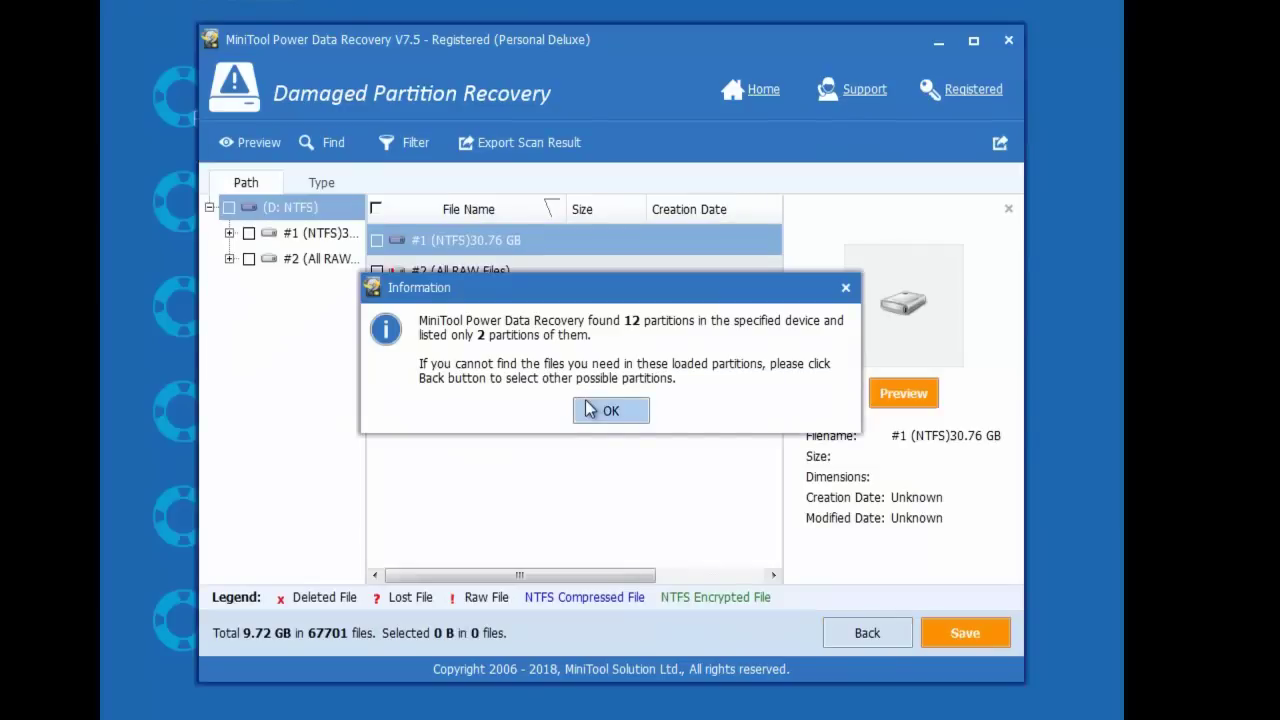
click(600, 410)
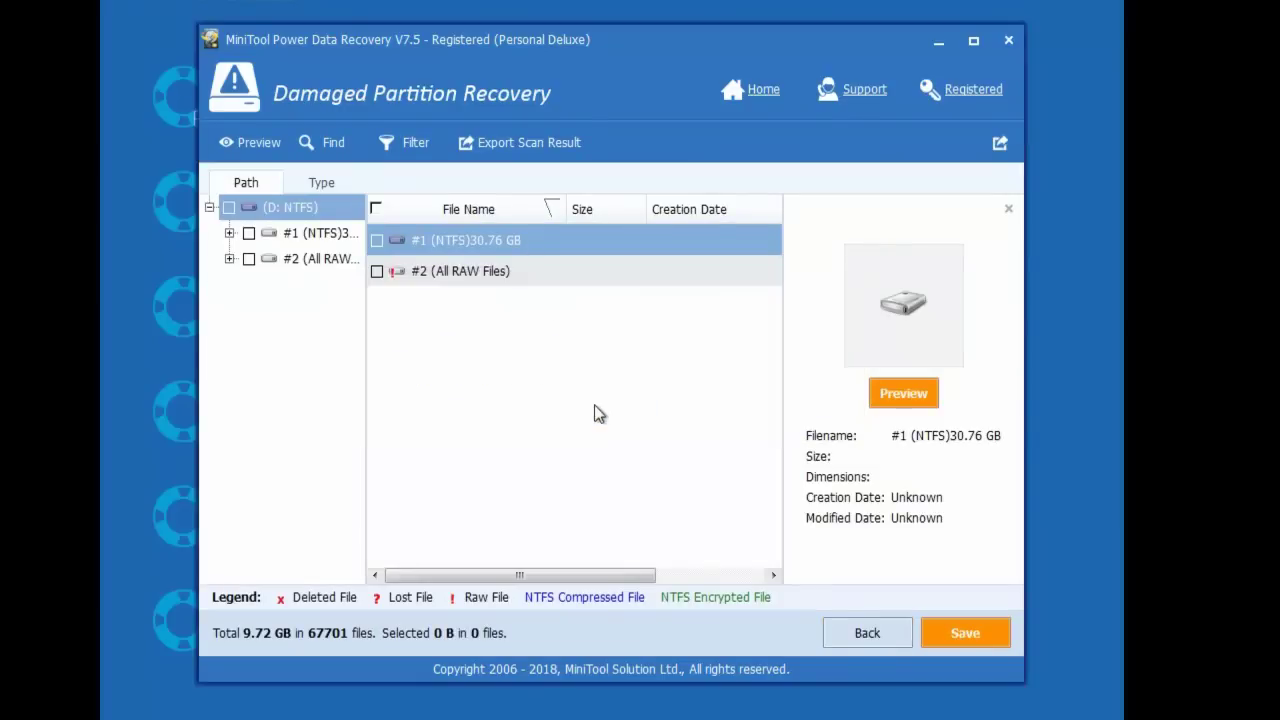
Open the All RAW Files results and filter the scan by the extensions *.jpg,*.gif,*.png,*.psd,*.tif.
click(436, 271)
double_click(434, 270)
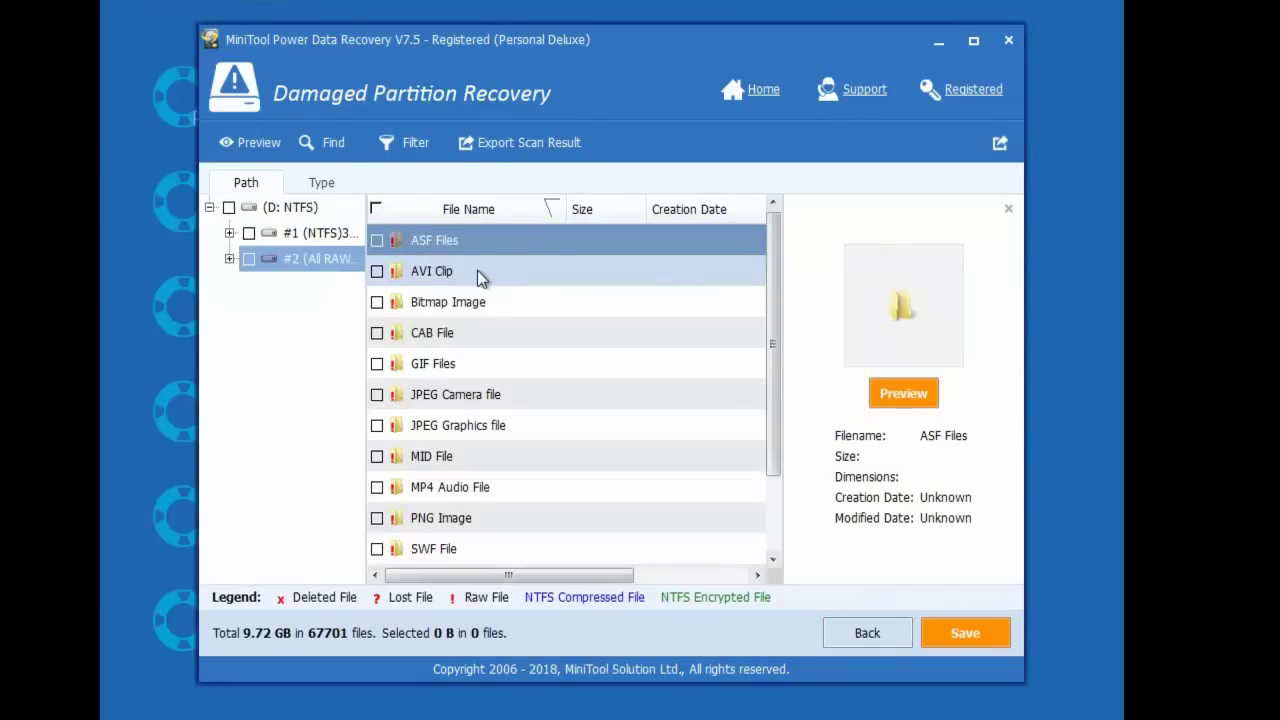
click(418, 148)
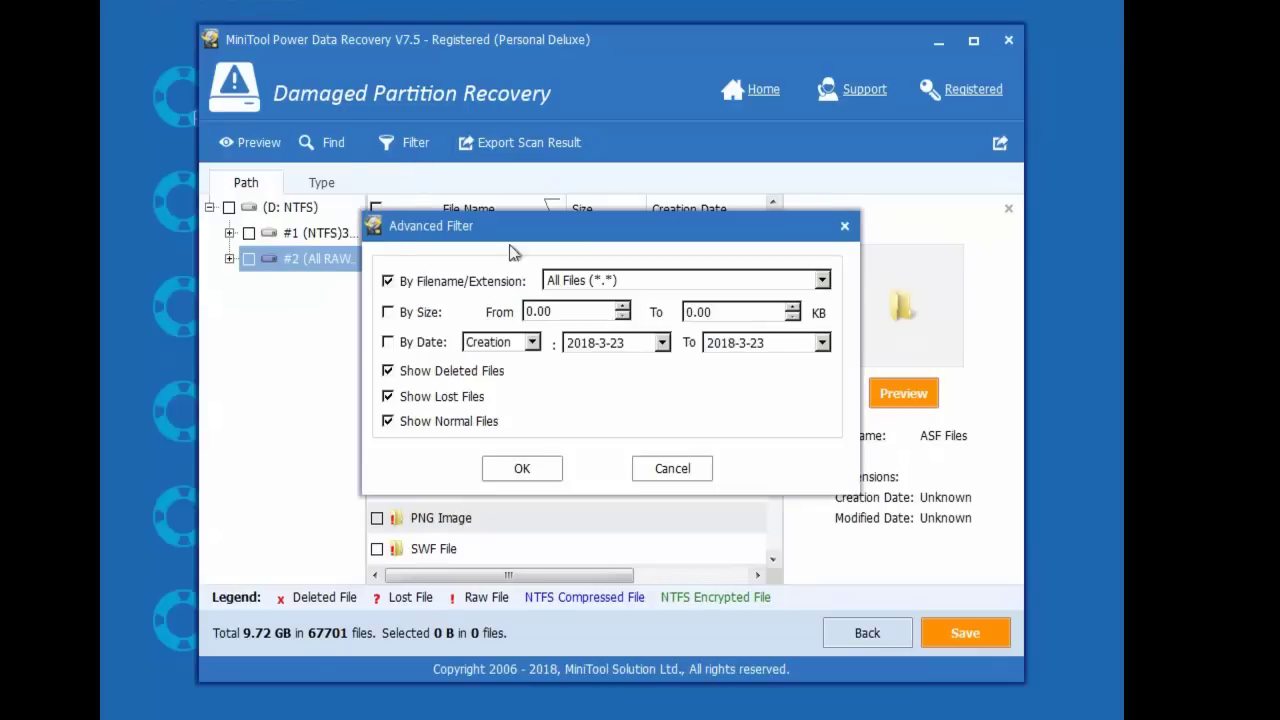
click(822, 280)
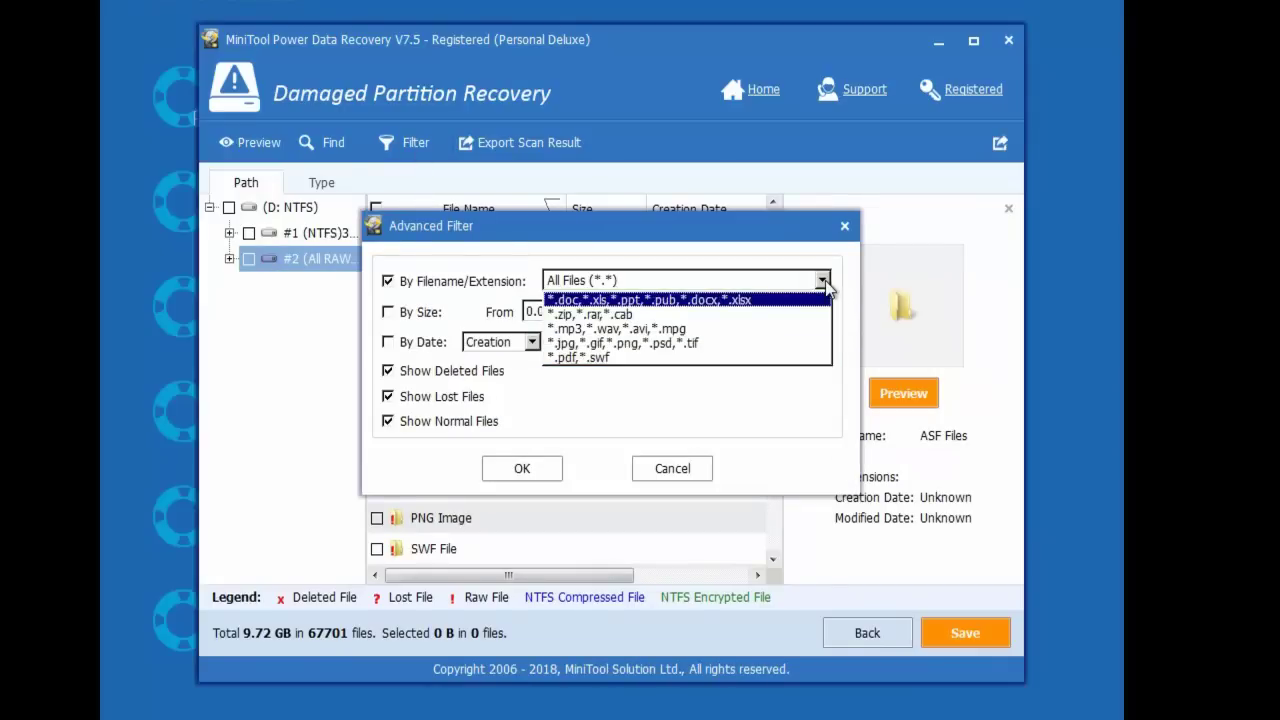
click(695, 345)
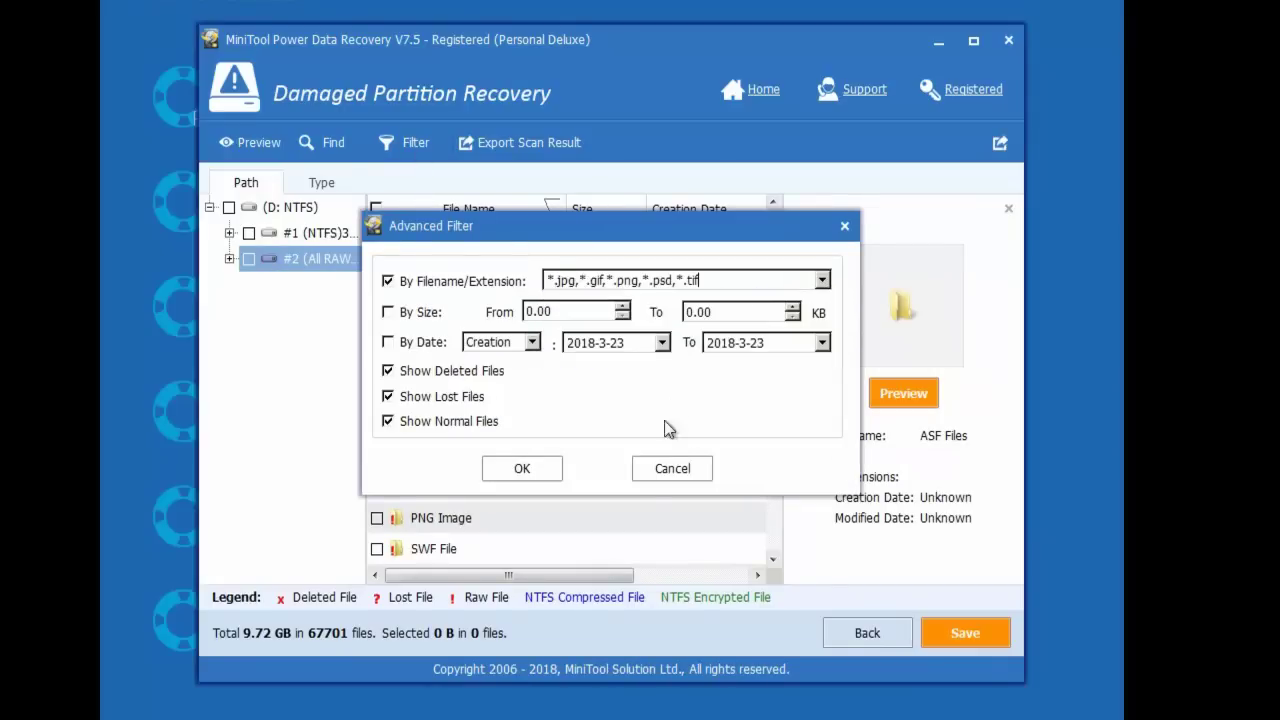
click(533, 476)
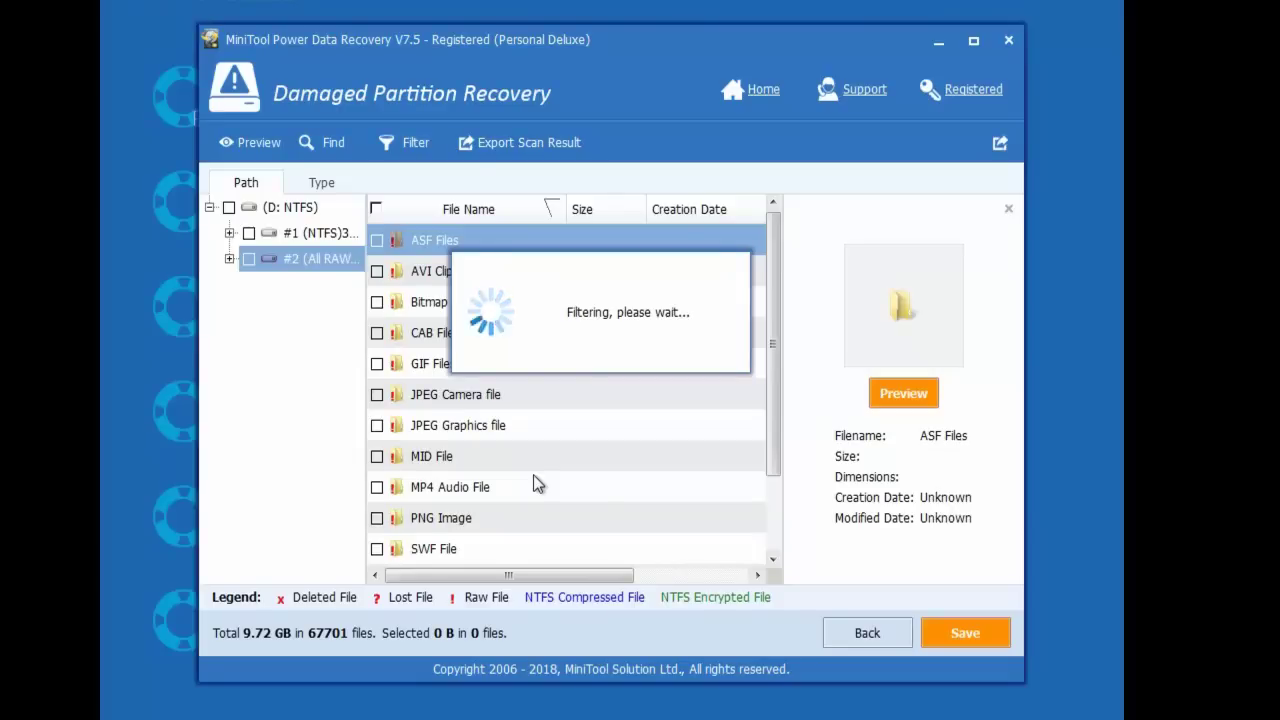
Expand the filtered All RAW Files group and look through its PNG, GIF, JPEG Graphics and JPEG Camera folders.
double_click(331, 258)
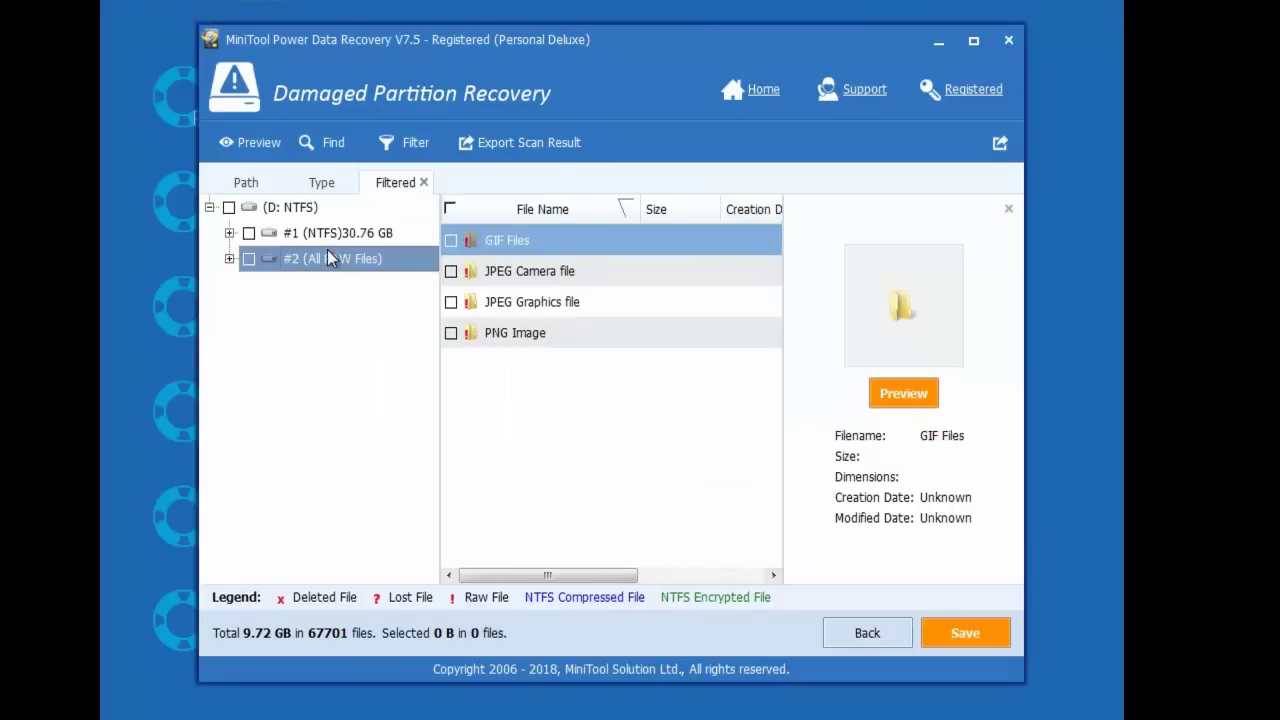
click(334, 288)
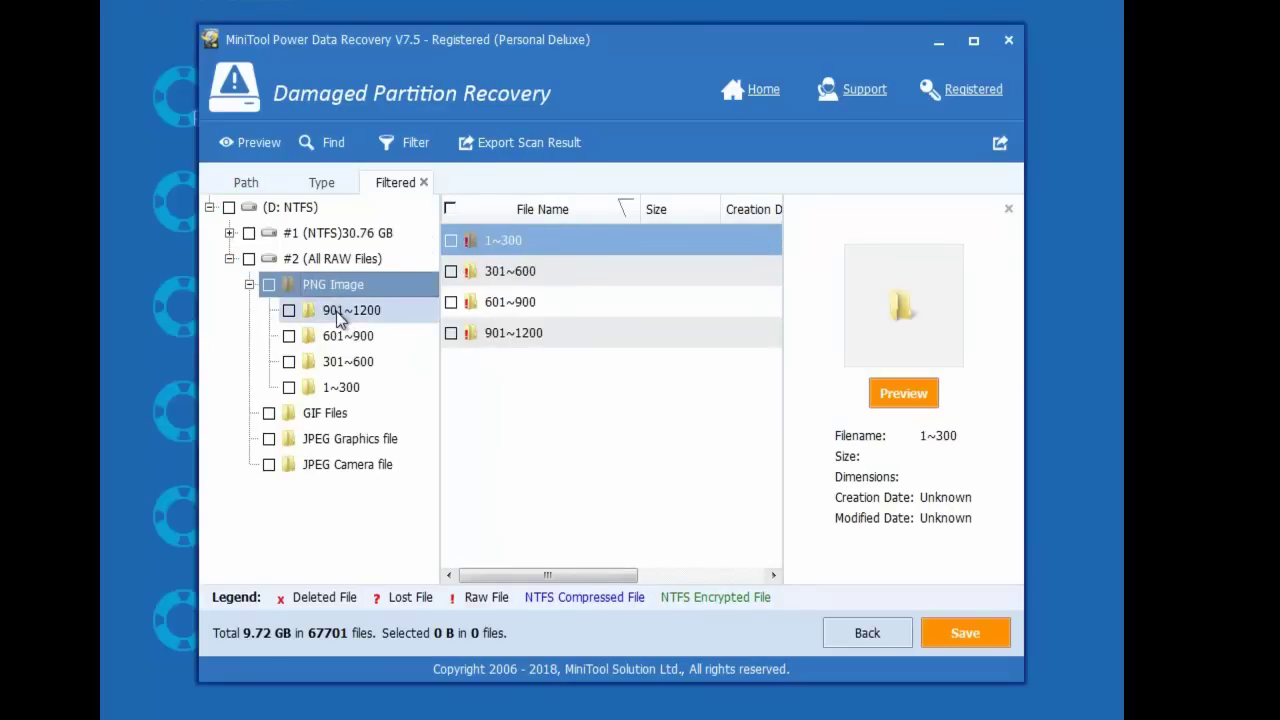
click(328, 414)
click(330, 441)
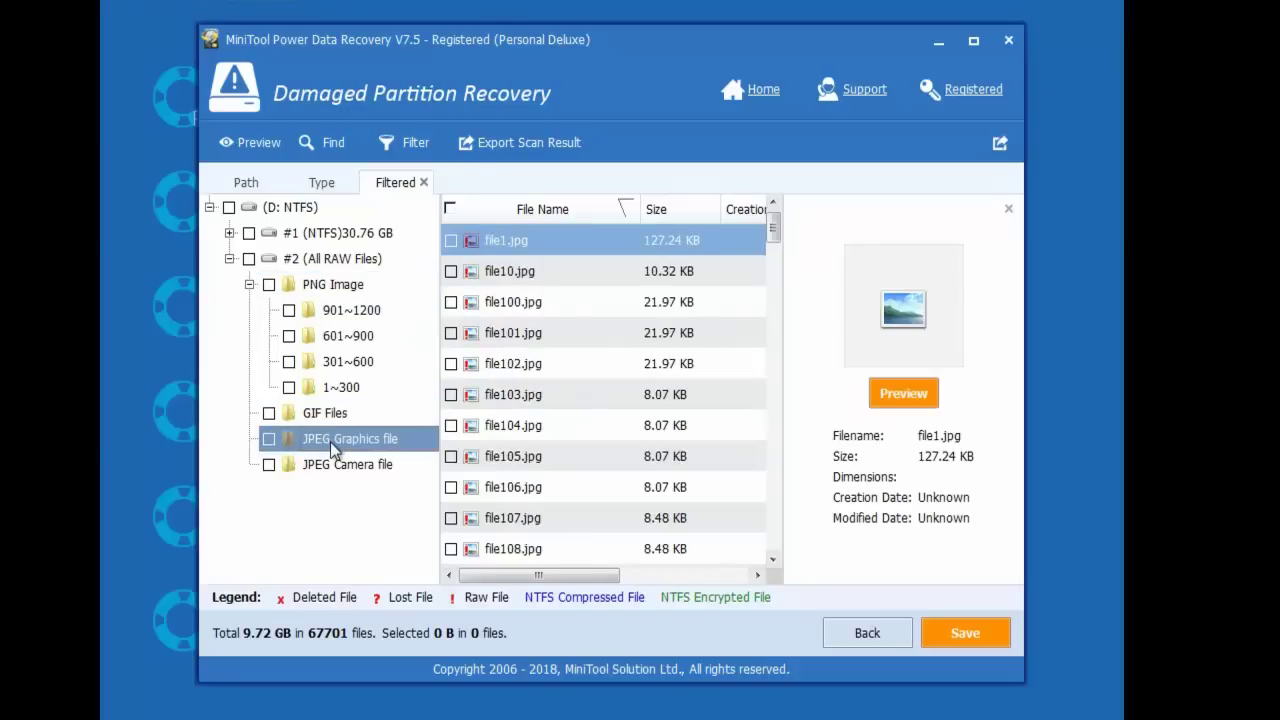
click(329, 460)
Preview file1.jpg from the JPEG Graphics file folder at full size, then close the previewer.
click(344, 437)
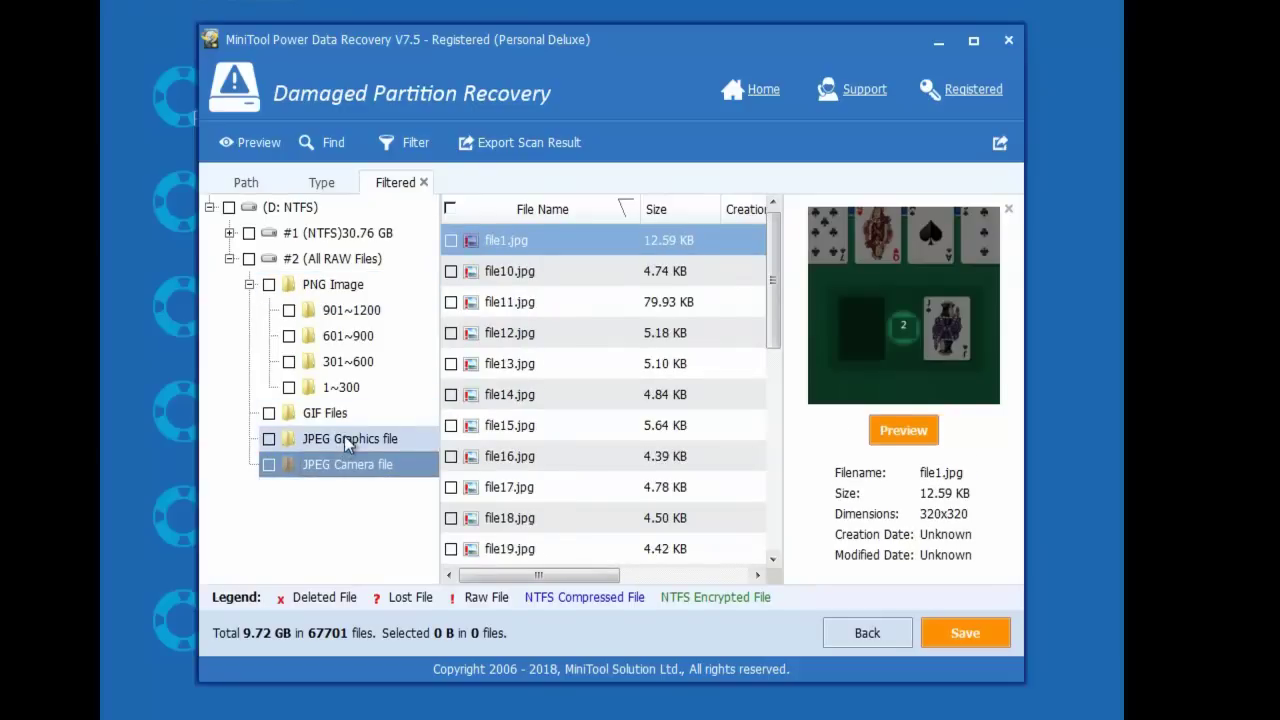
click(908, 393)
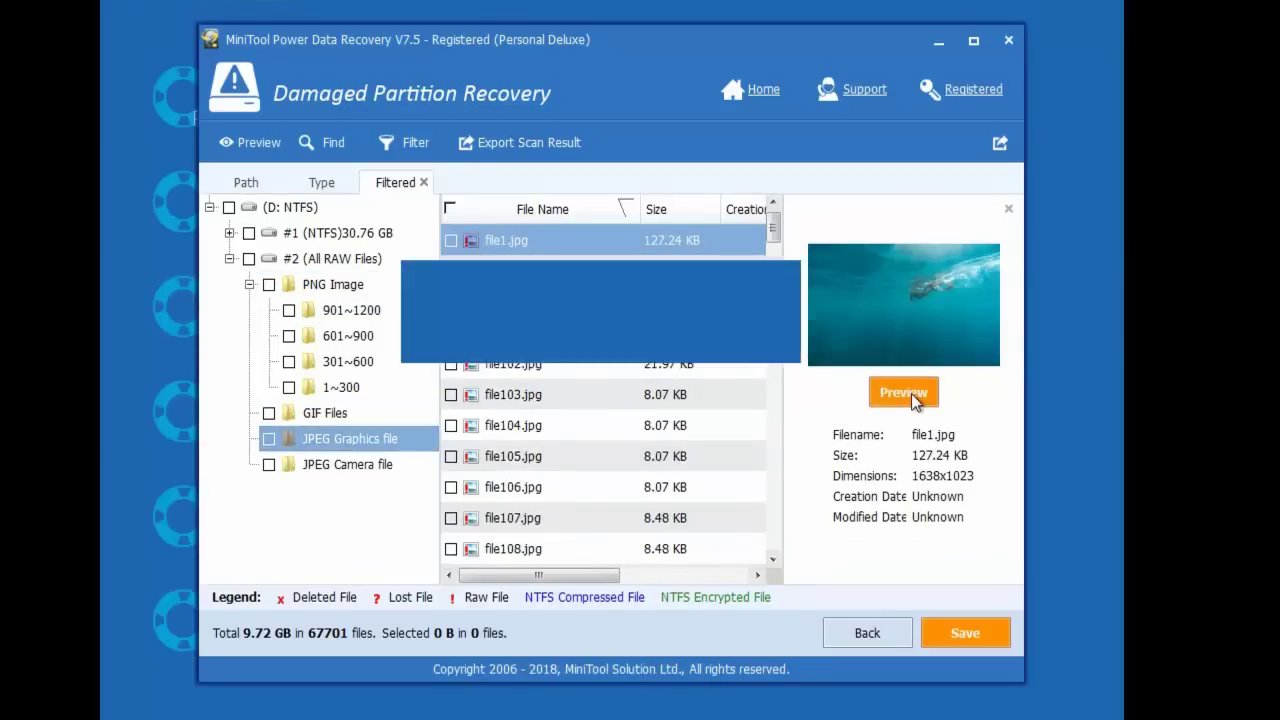
click(524, 575)
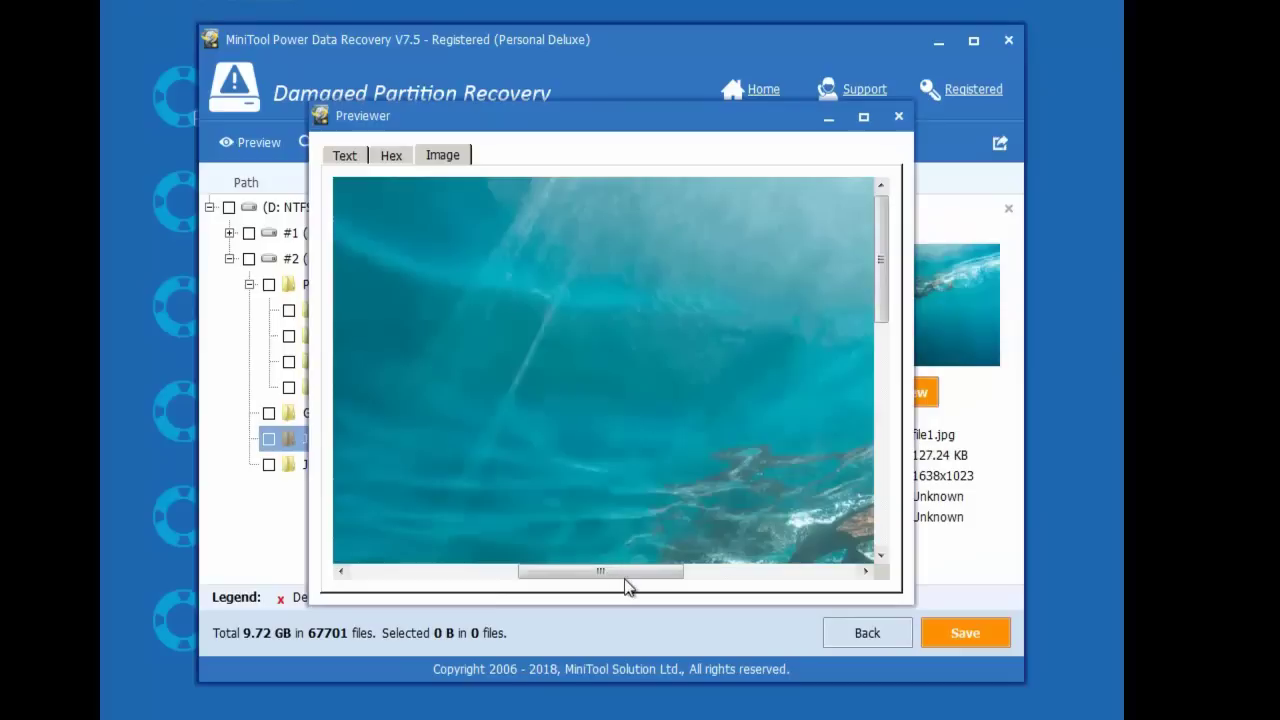
drag(880, 260, 879, 340)
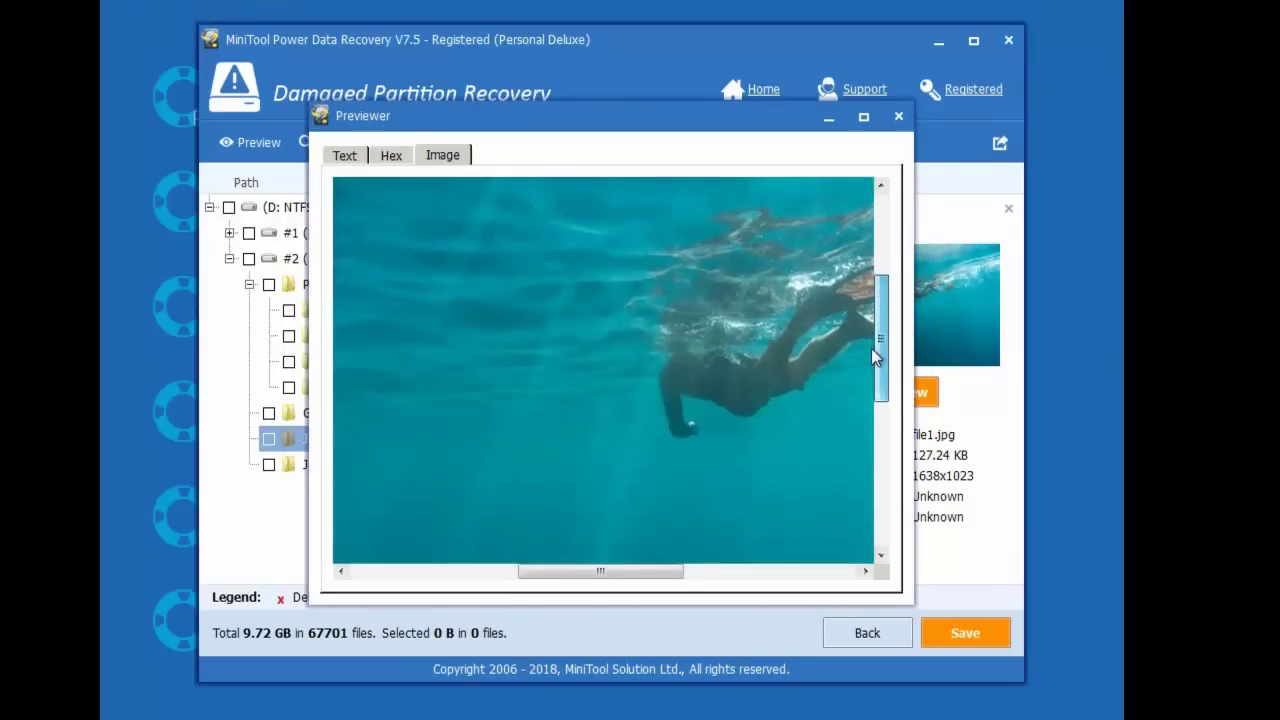
click(898, 116)
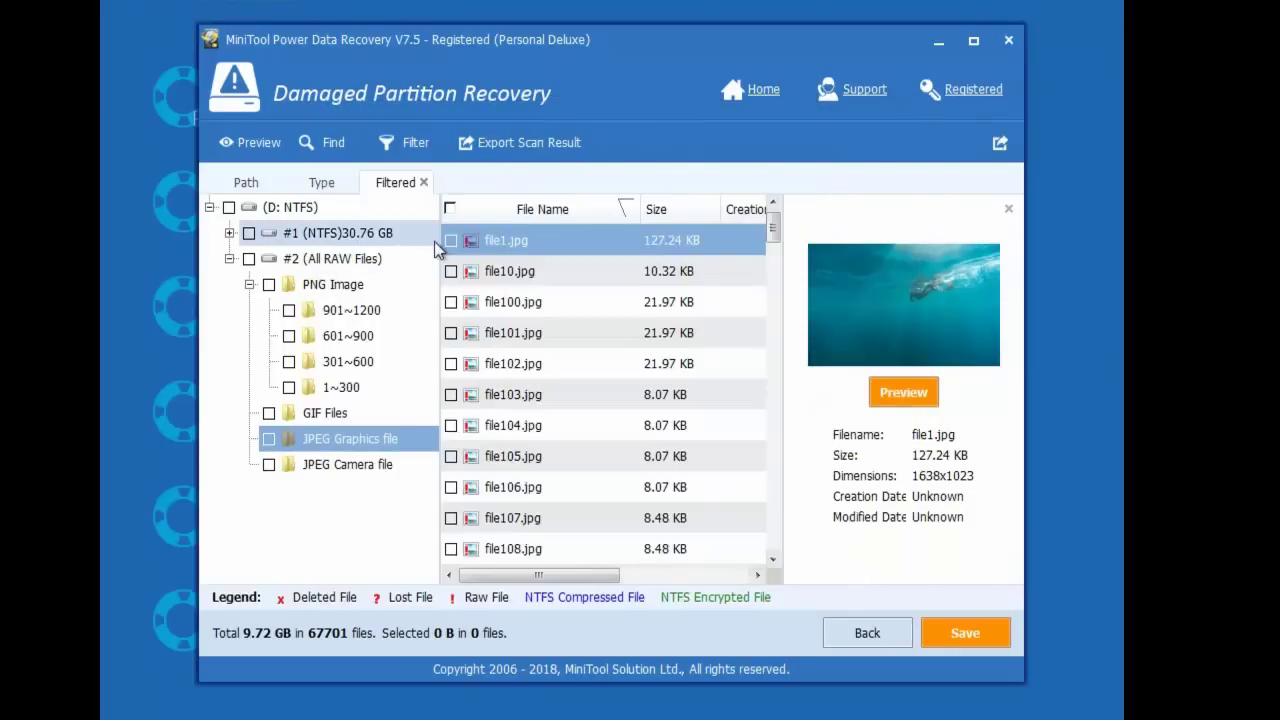
Mark file1.jpg, file10.jpg, file100.jpg, file101.jpg and file102.jpg for recovery.
click(451, 241)
click(451, 271)
click(451, 302)
click(451, 333)
click(451, 364)
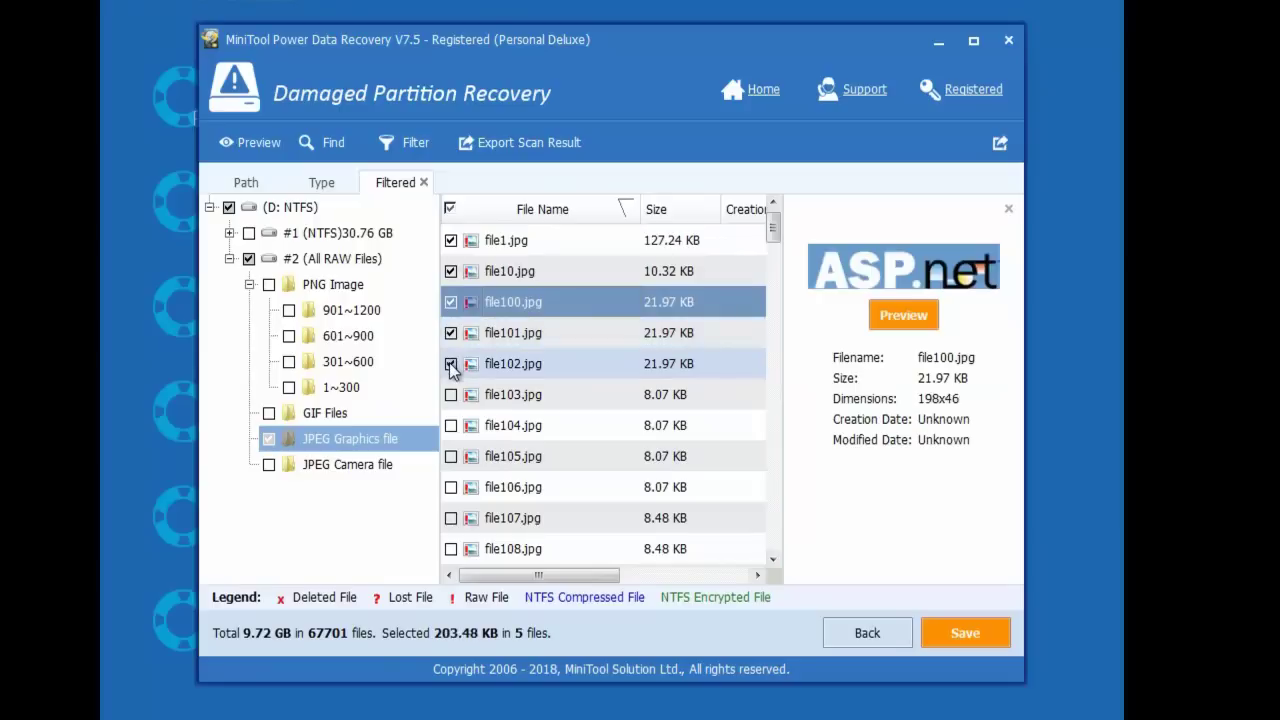
Mark file301.png in the 301~600 folder of PNG Image for recovery.
click(293, 362)
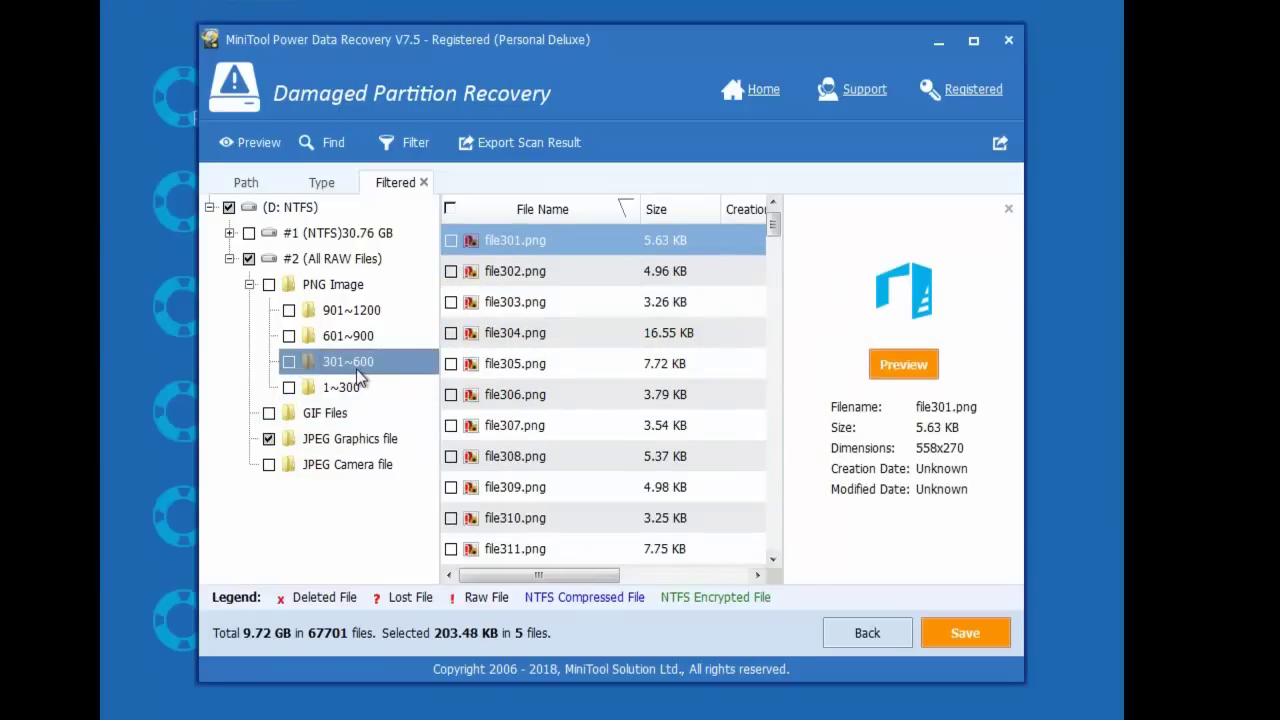
click(516, 300)
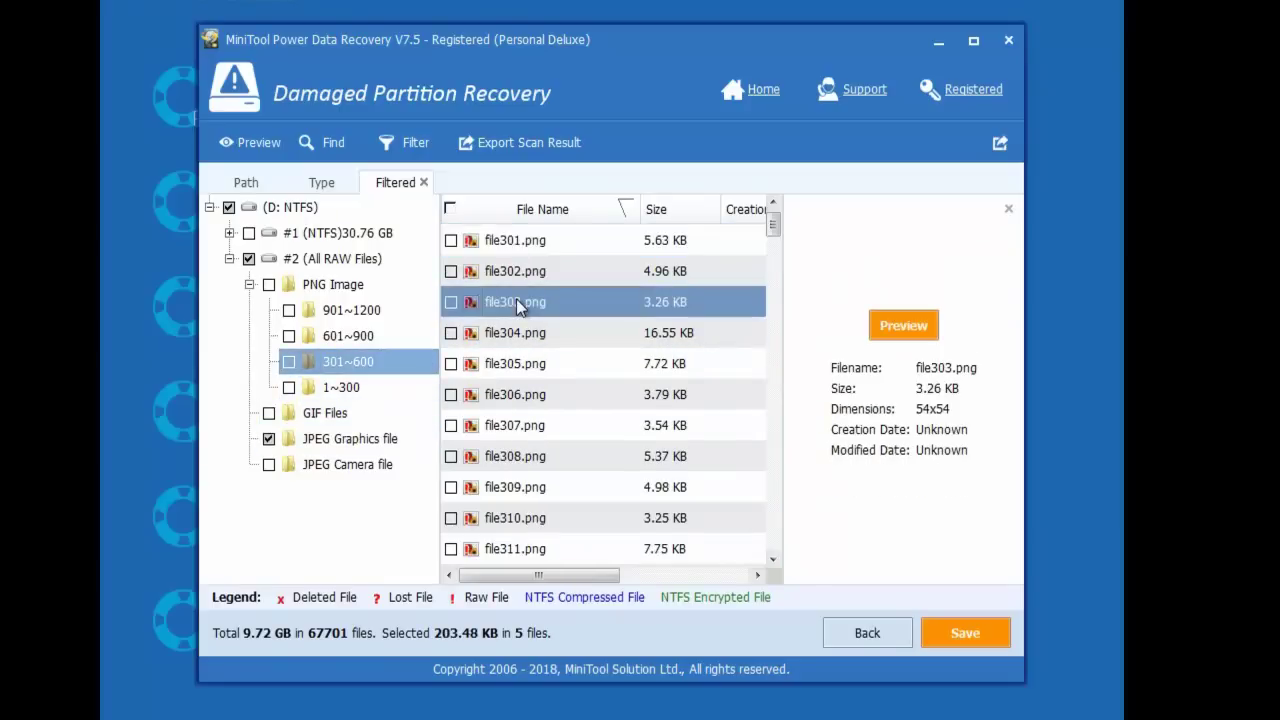
click(488, 241)
click(451, 240)
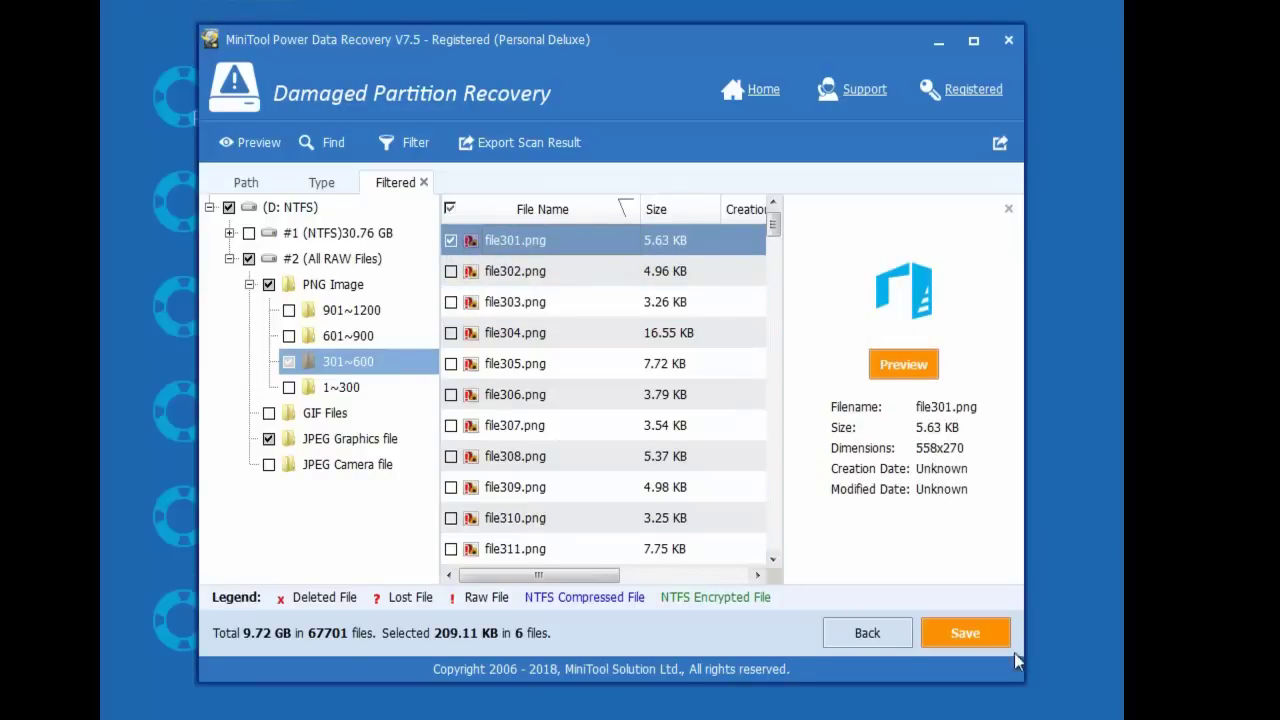
Save the marked files to the Boot (X:) drive and dismiss the completion notice.
click(952, 627)
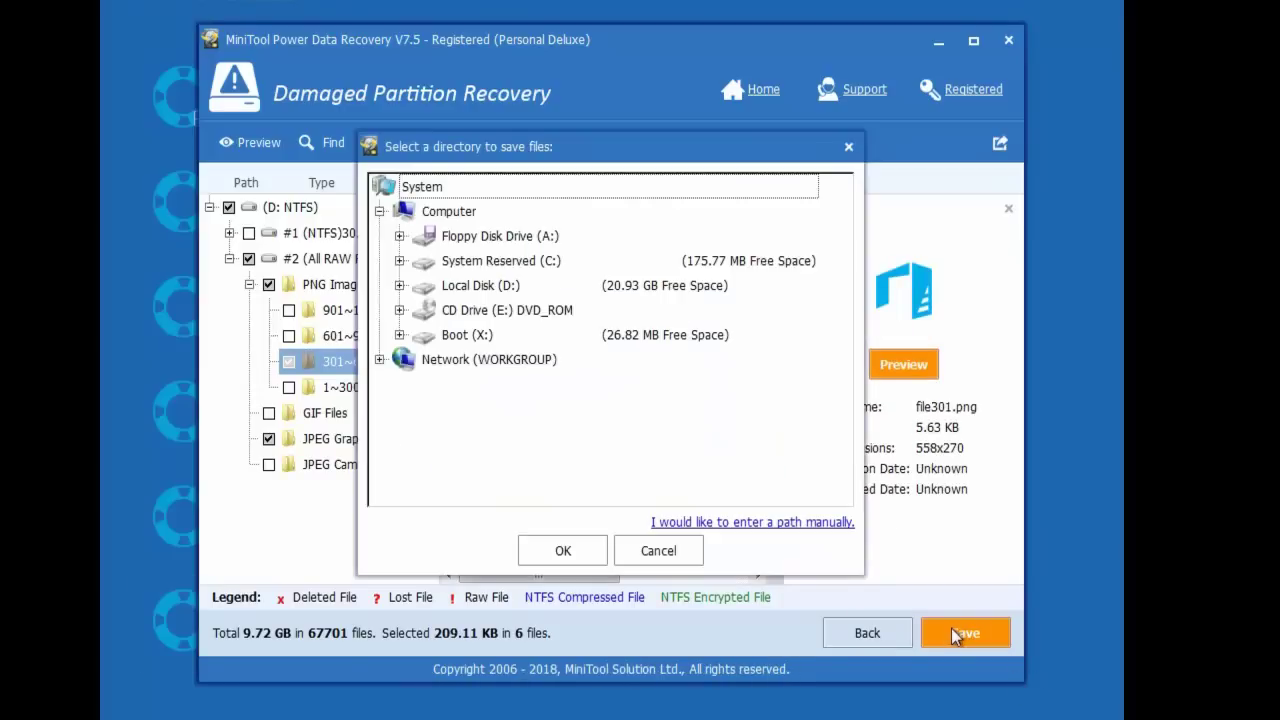
click(464, 340)
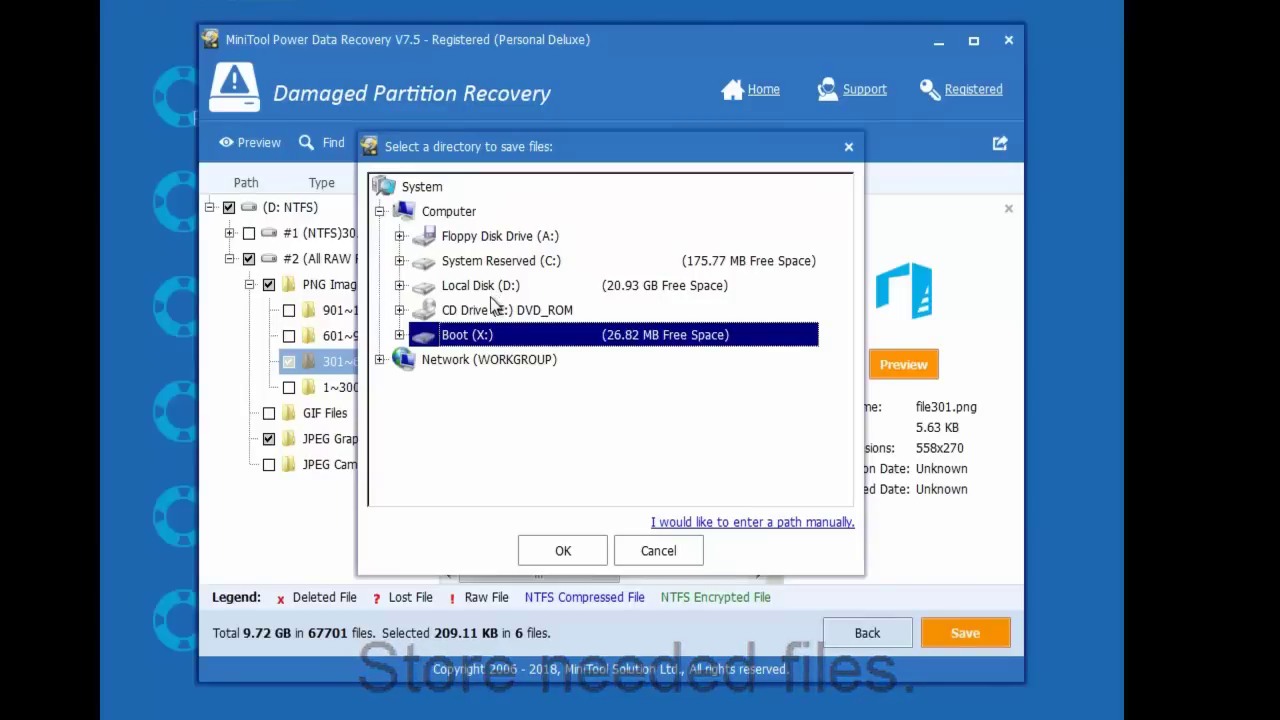
click(564, 552)
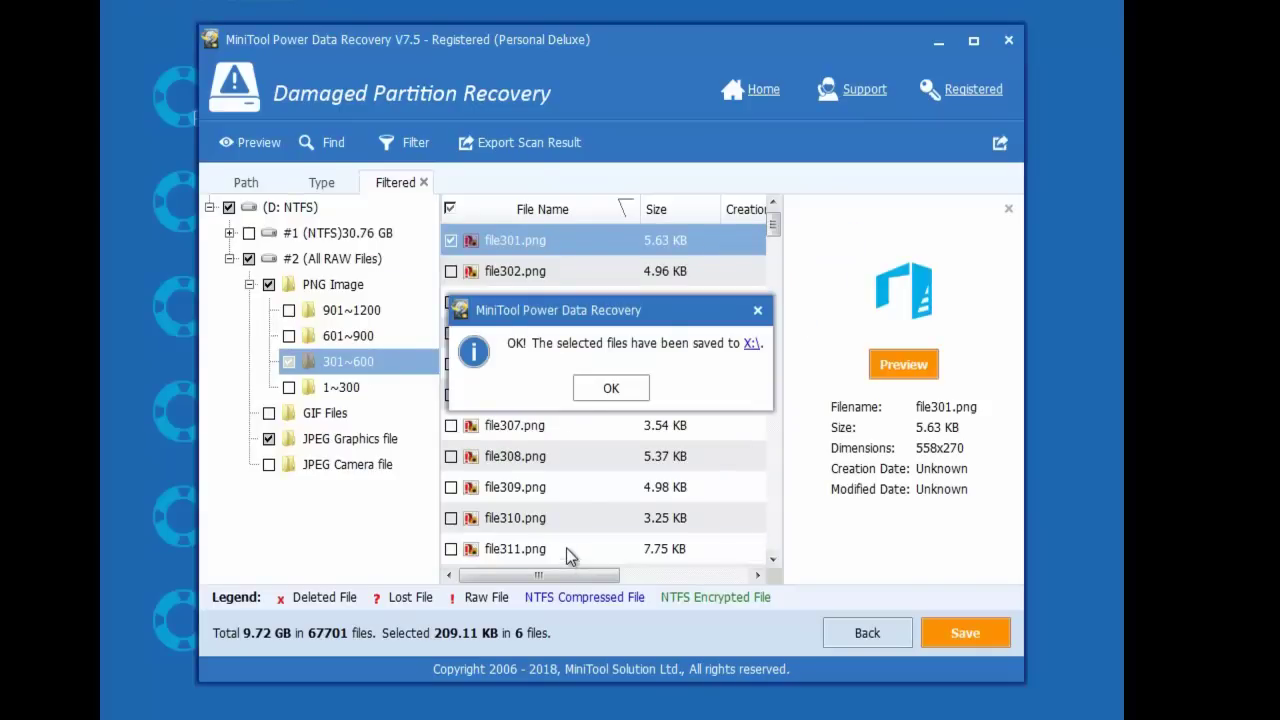
click(602, 390)
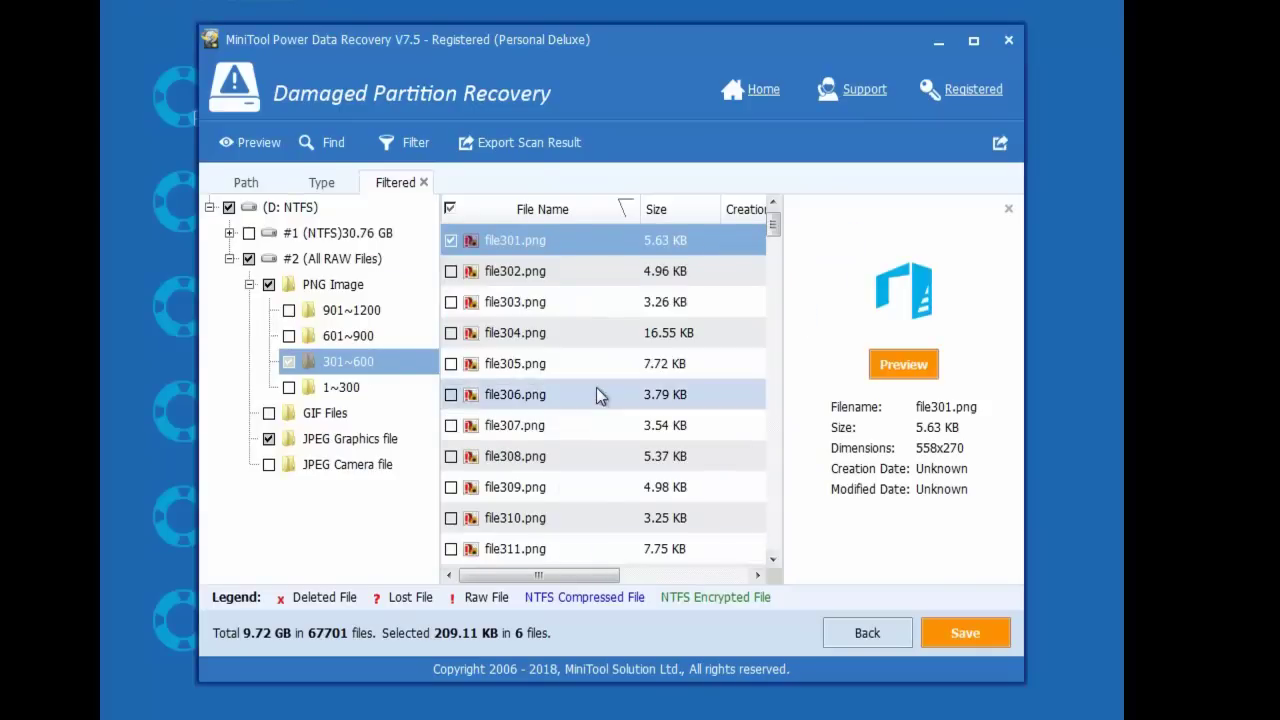
Exit the damaged partition recovery and MiniTool Power Data Recovery, then shut down the PC from the MiniTool PE Loader.
click(1008, 43)
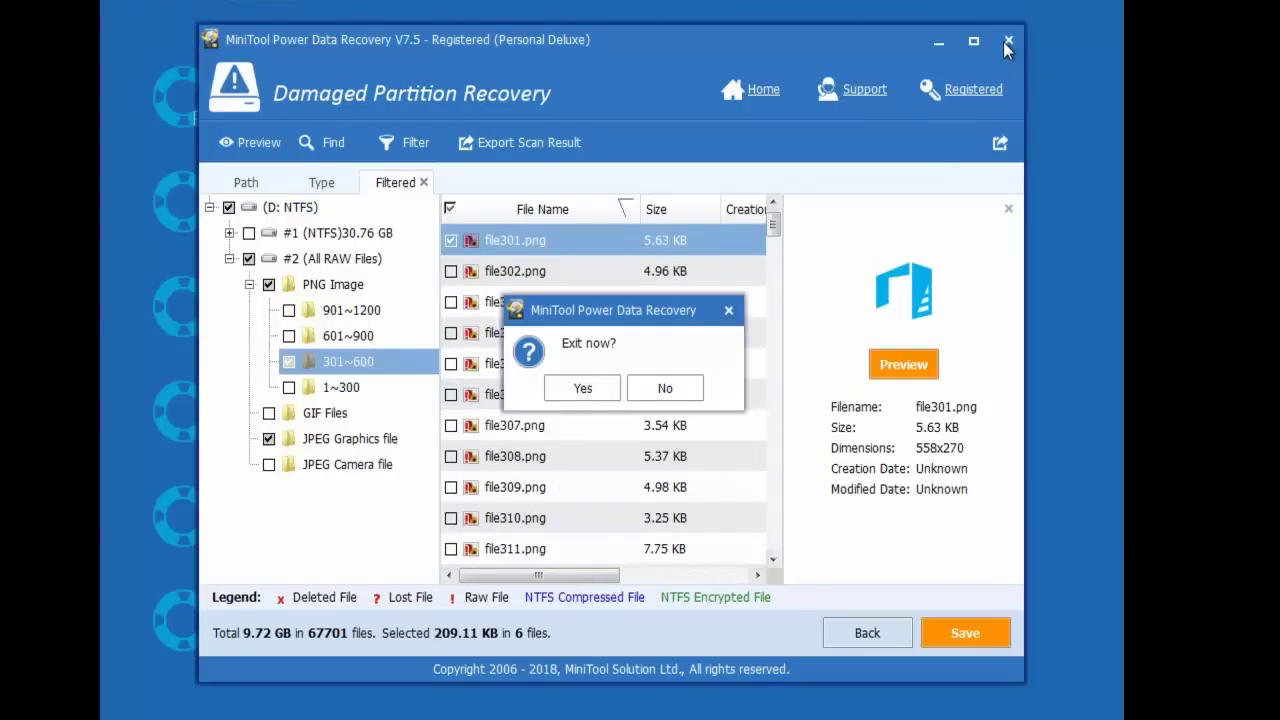
click(583, 389)
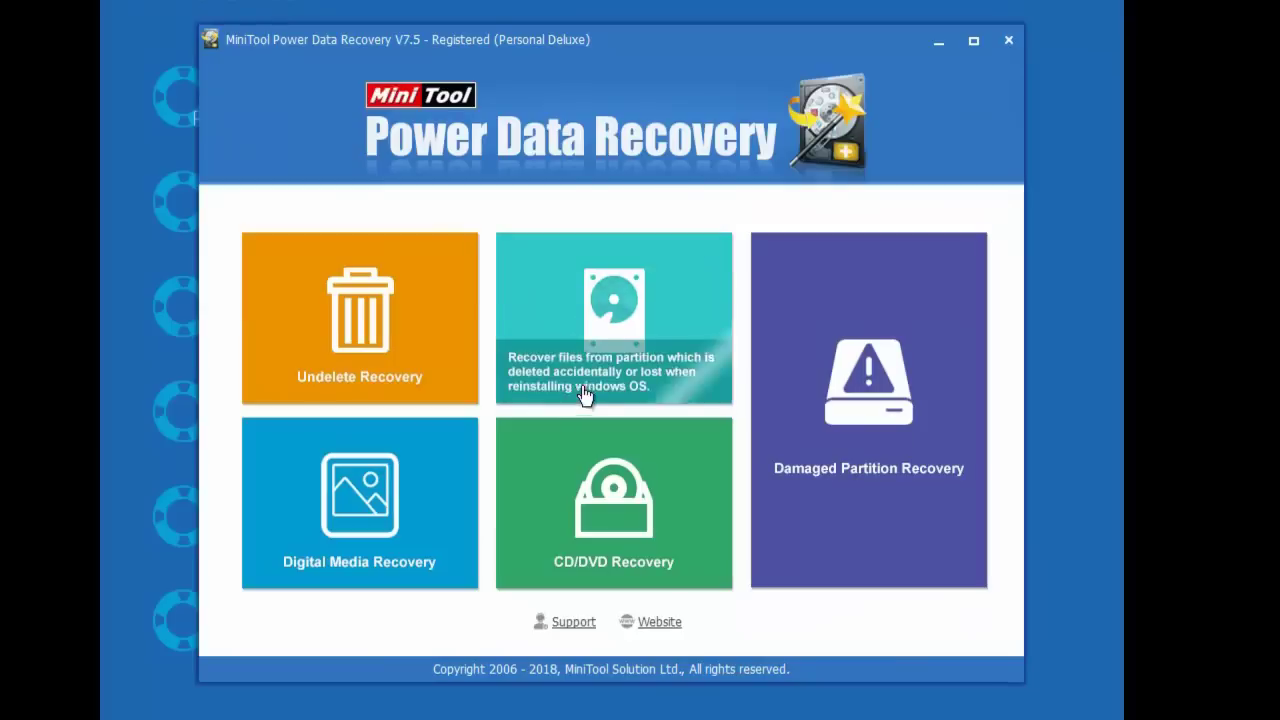
click(1006, 43)
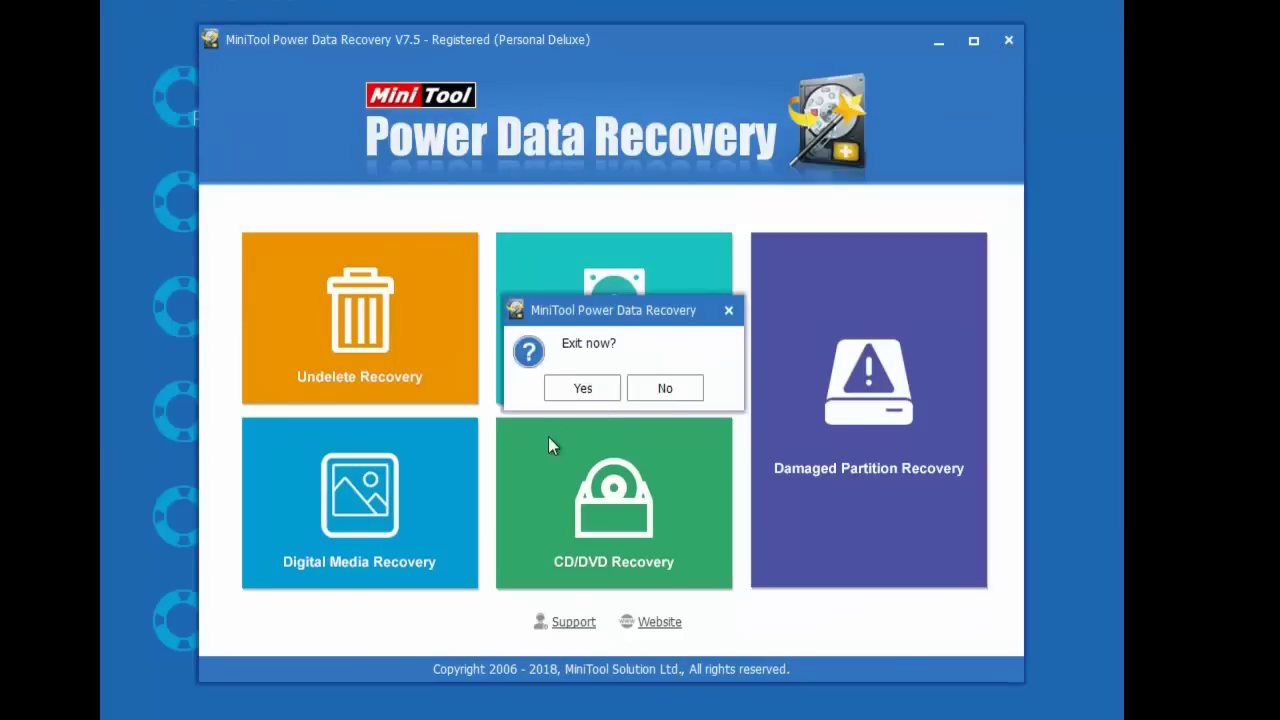
click(581, 391)
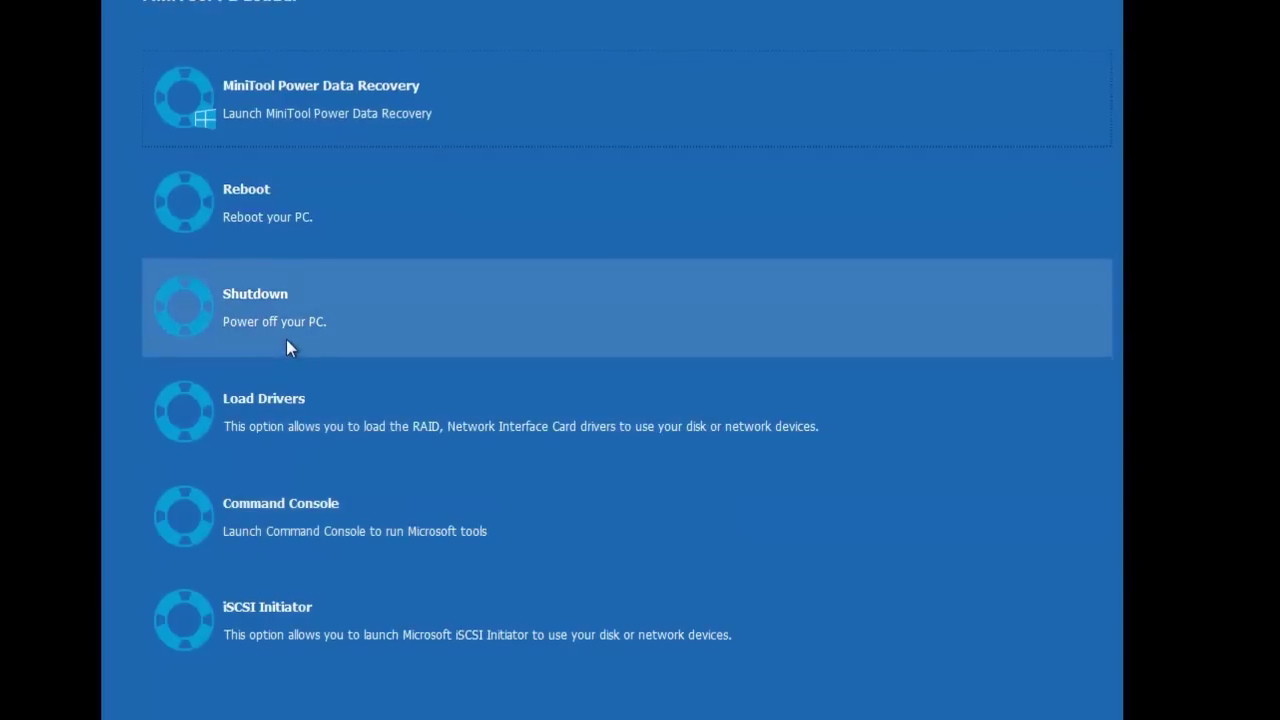
click(386, 368)
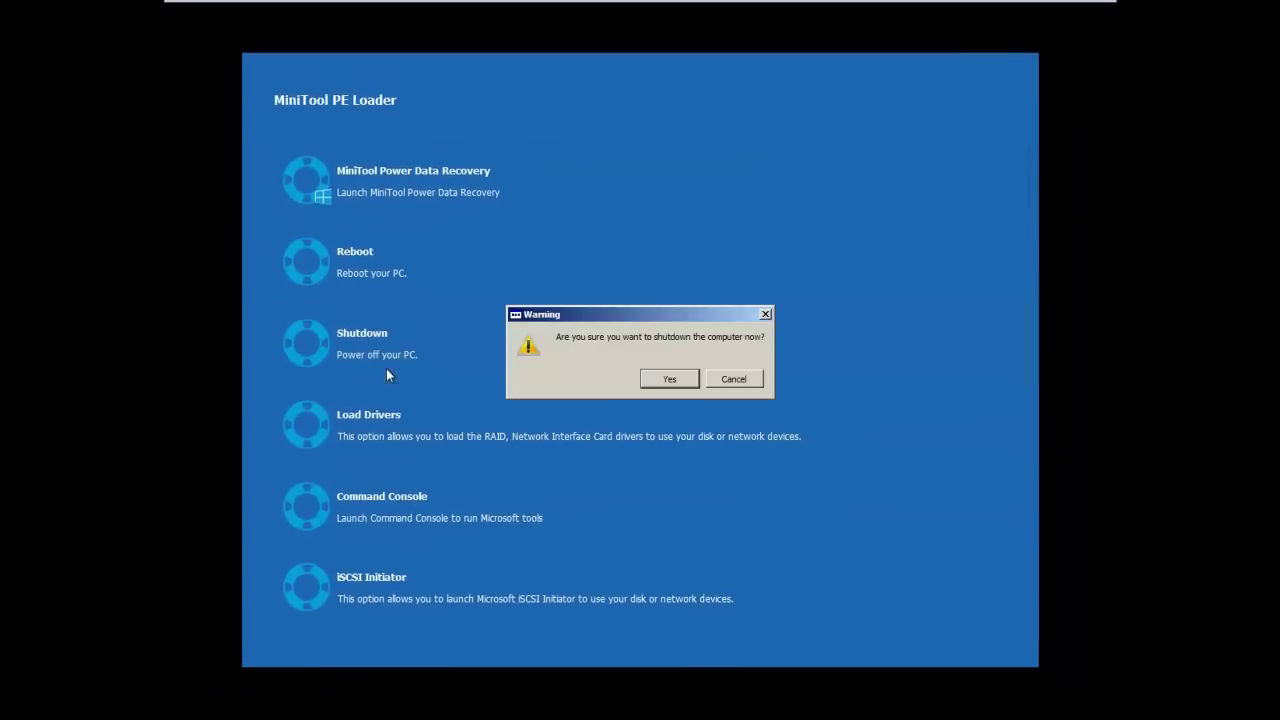
click(687, 381)
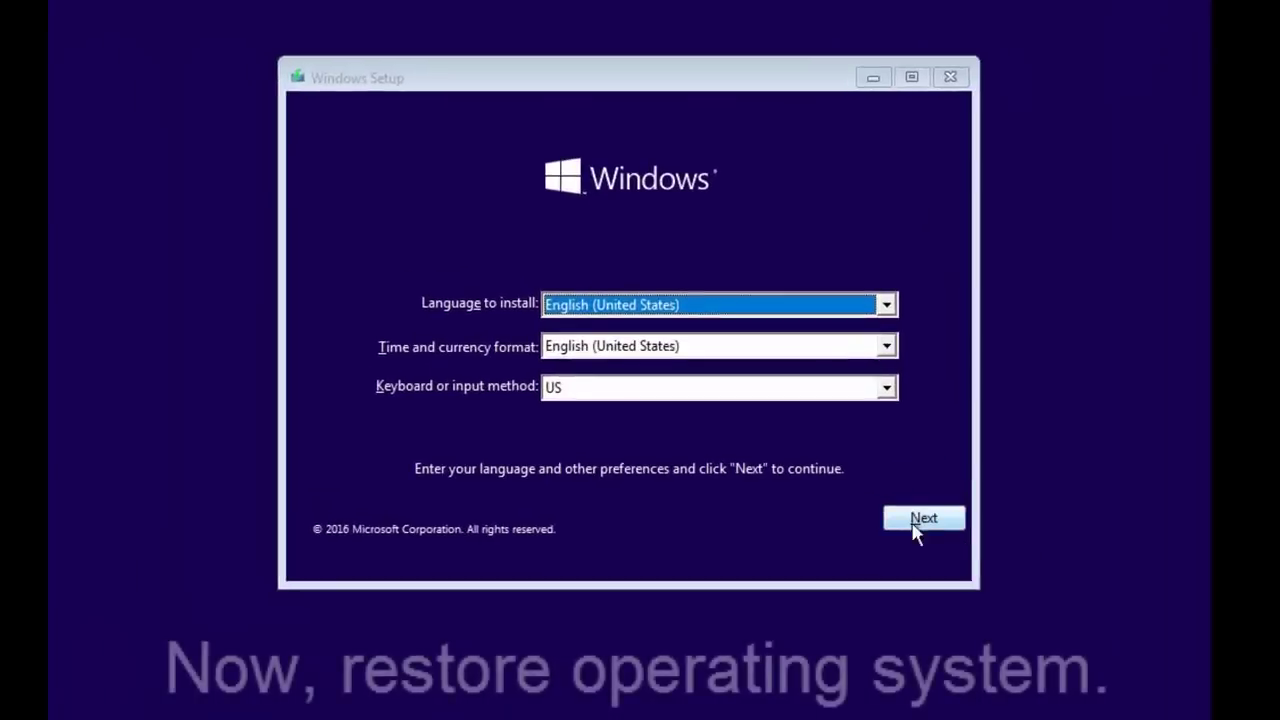
From Windows Setup, enter the computer repair environment and start System Restore troubleshooting for the Windows 10 installation.
click(855, 497)
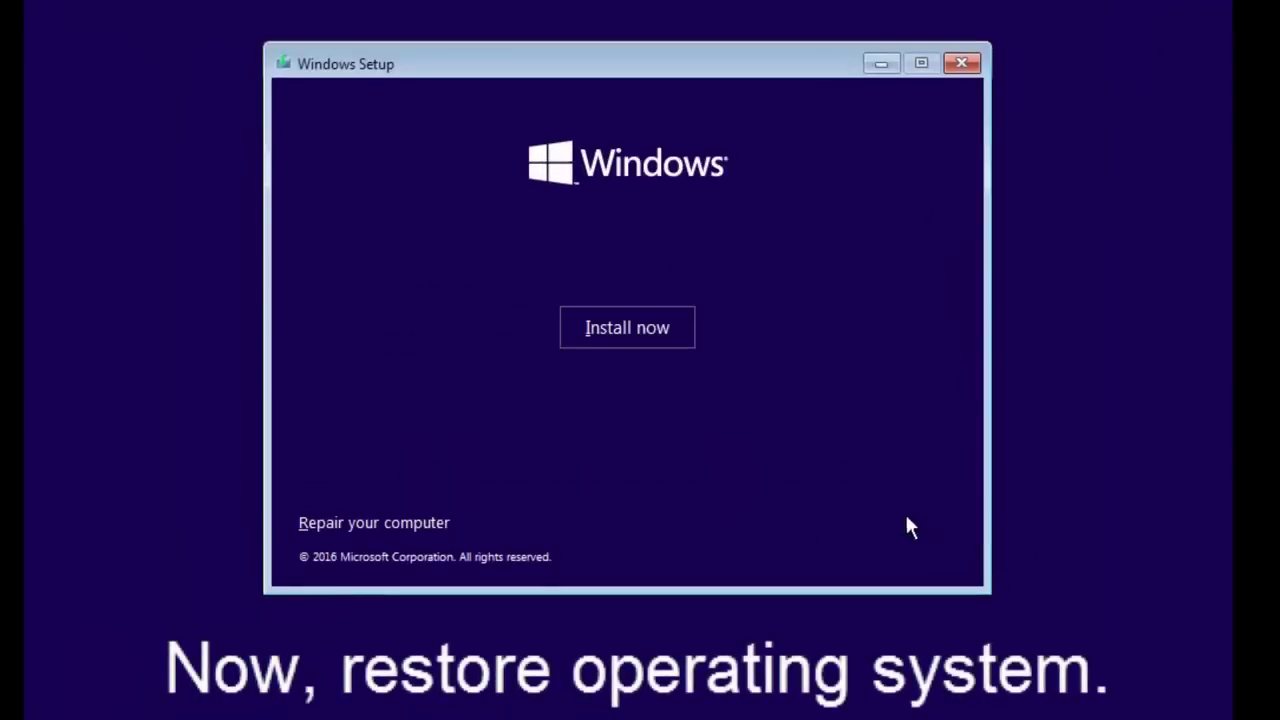
click(442, 536)
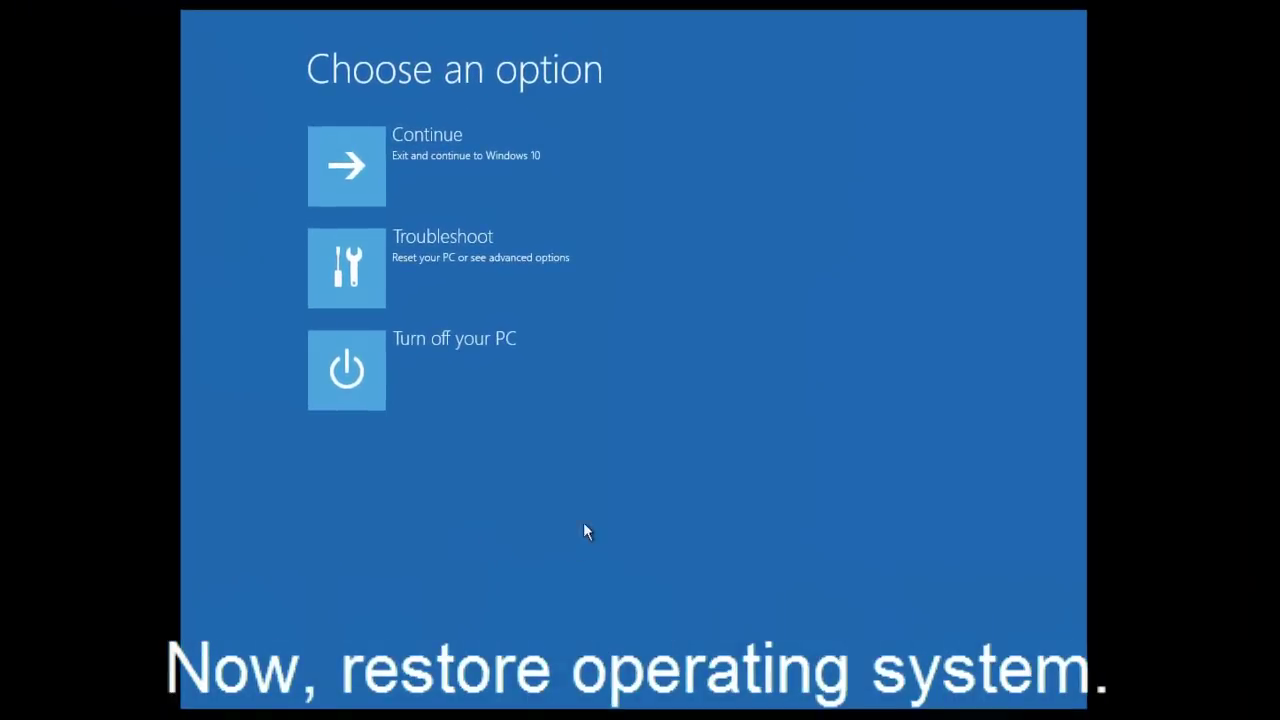
click(471, 277)
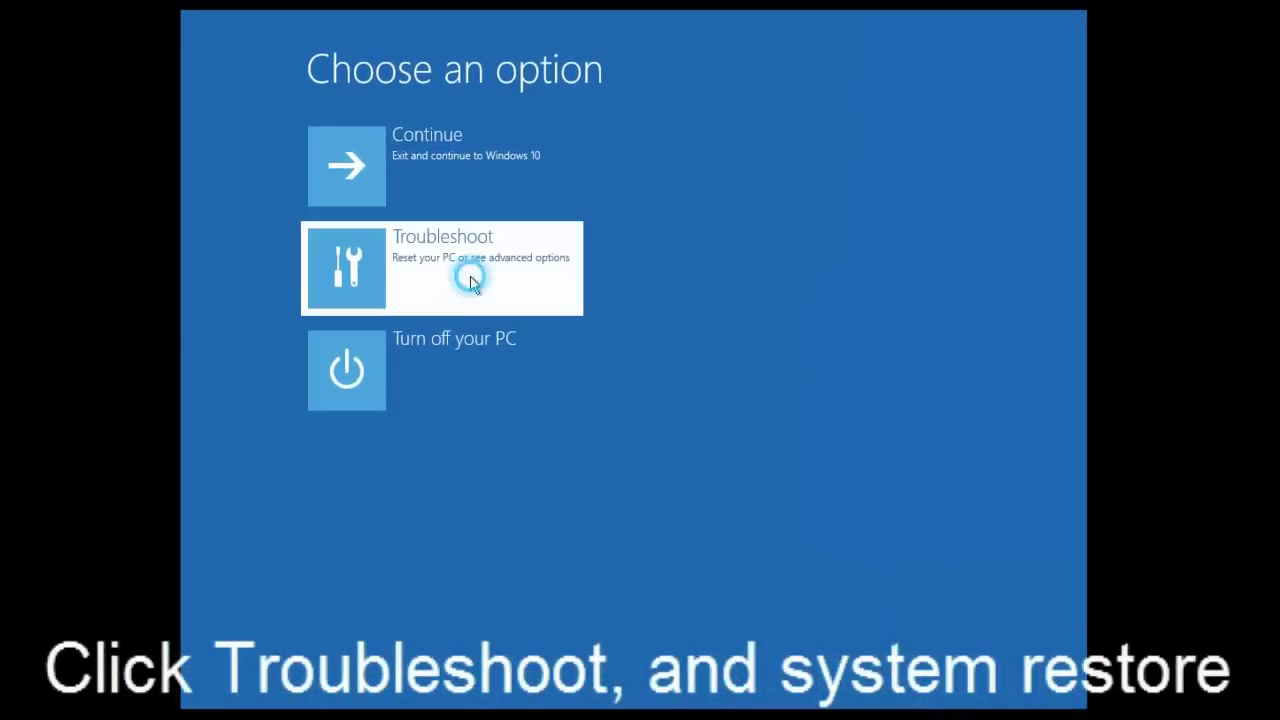
click(471, 172)
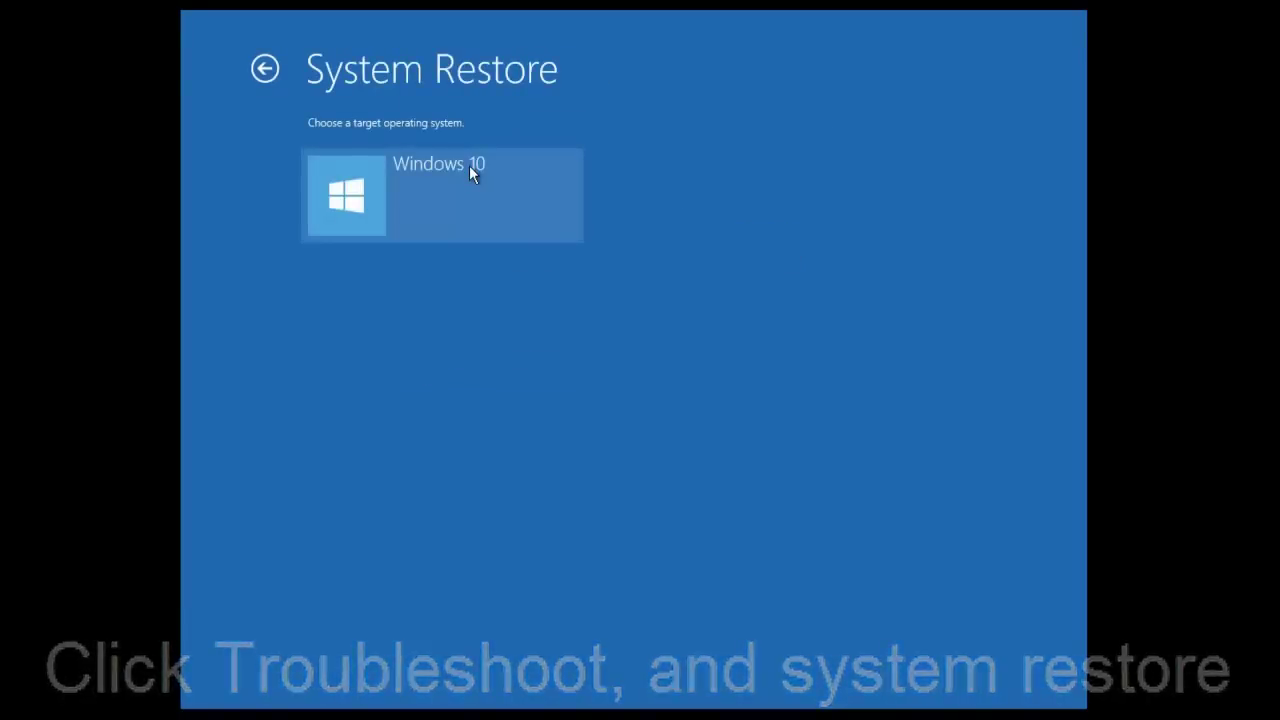
click(469, 170)
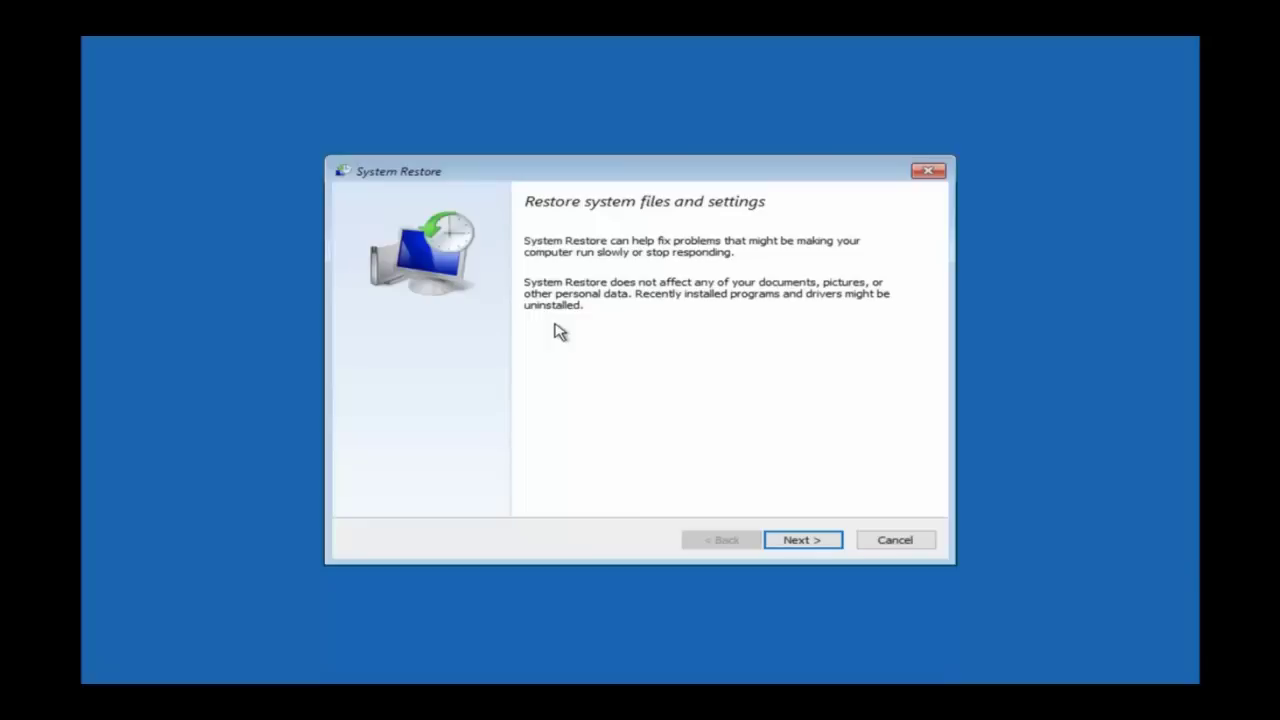
Restore the system to the manual "before update" restore point of 10/5/2016 1:14:37 PM and restart the computer.
click(804, 546)
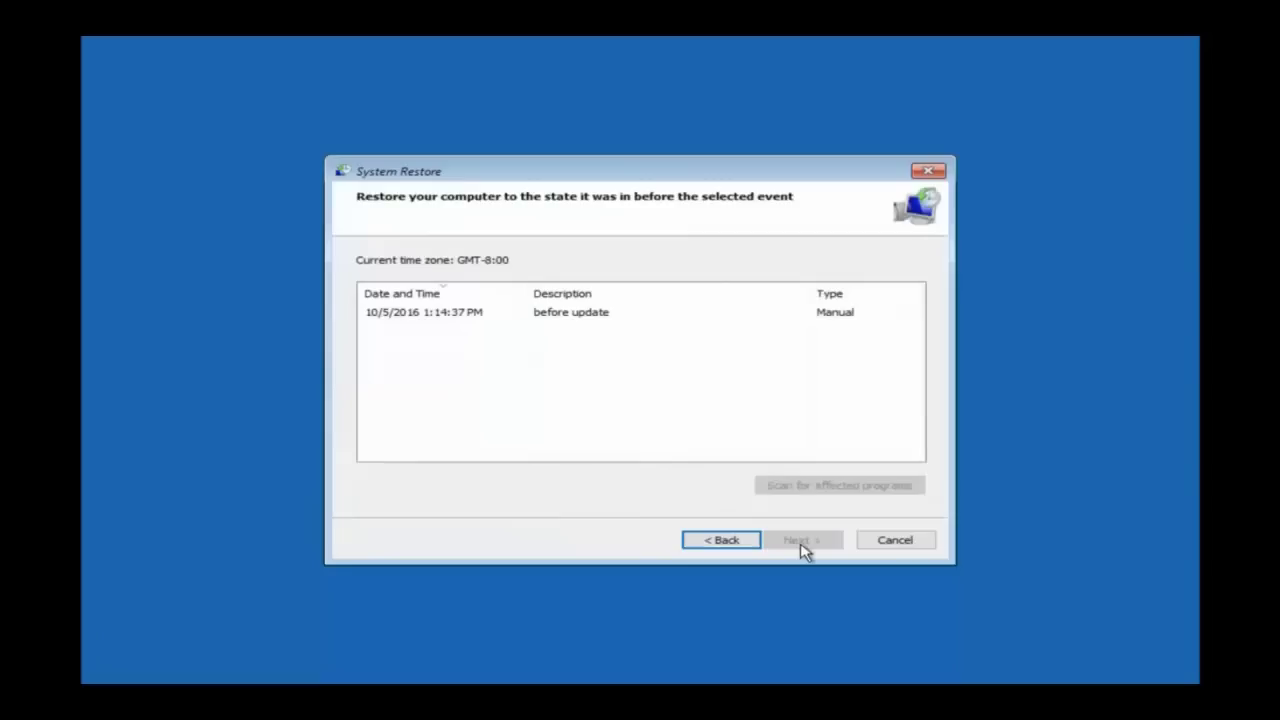
click(405, 318)
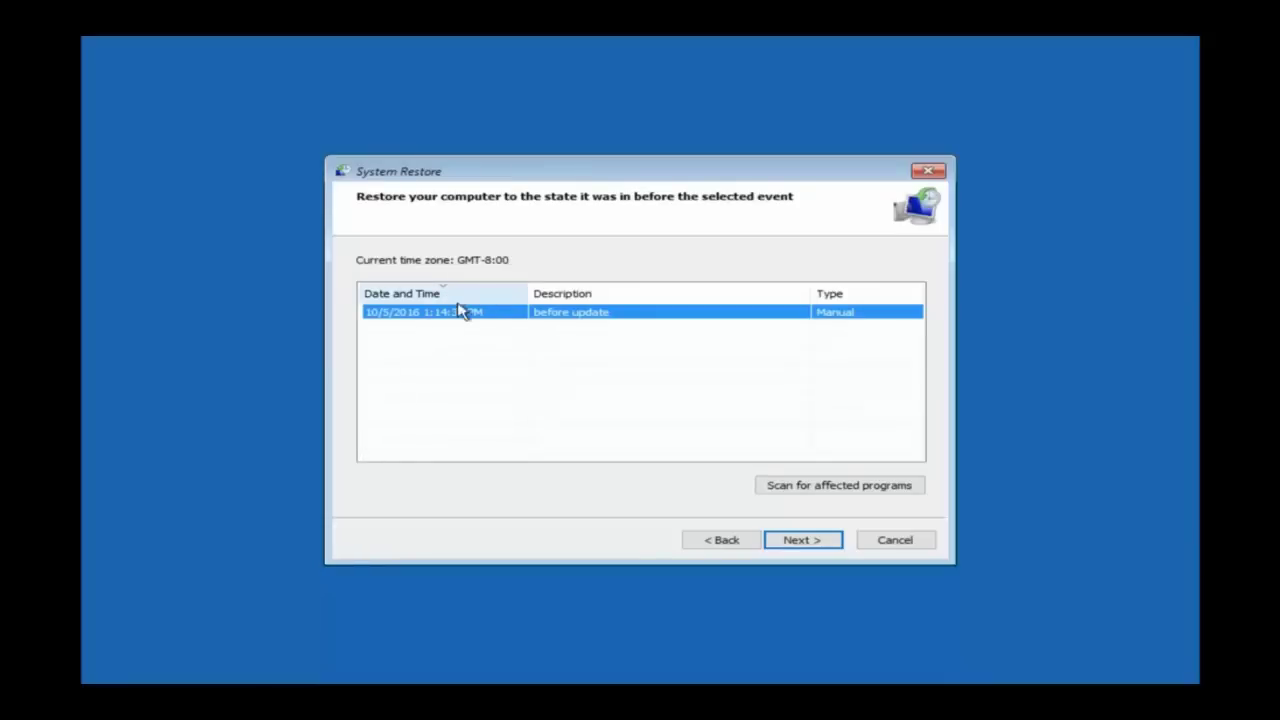
click(797, 549)
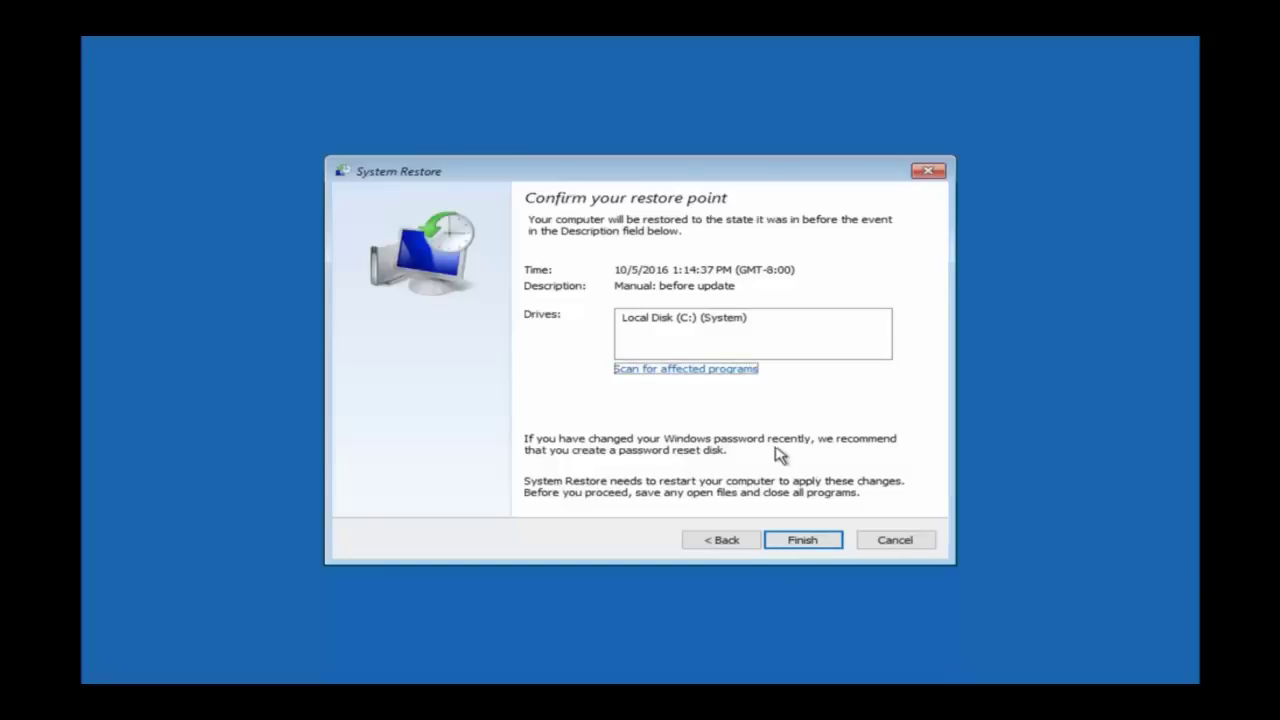
click(804, 548)
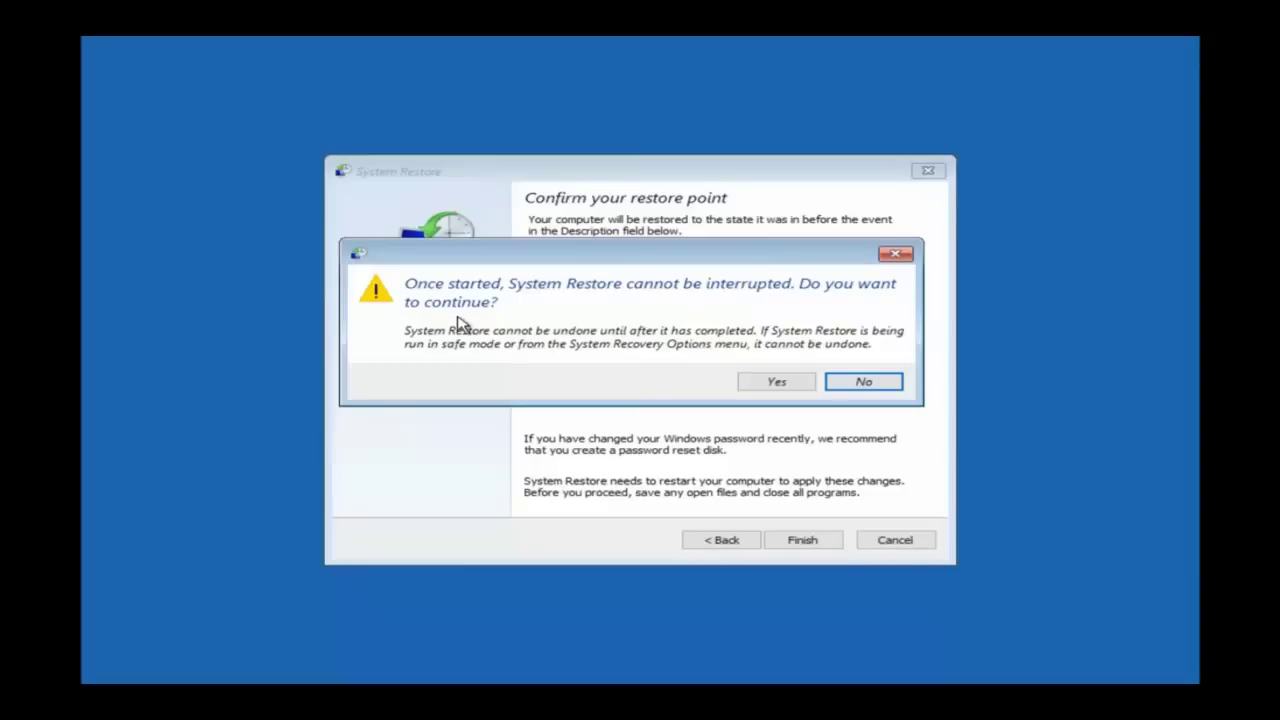
click(769, 388)
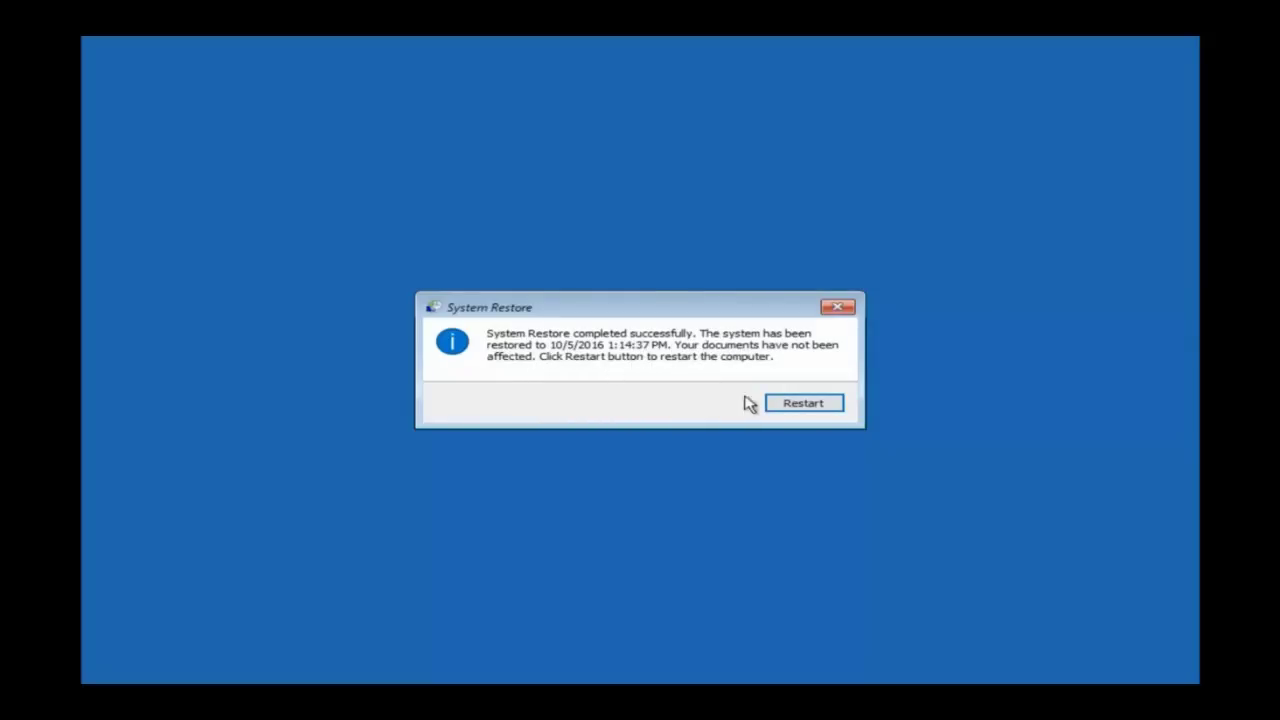
click(791, 408)
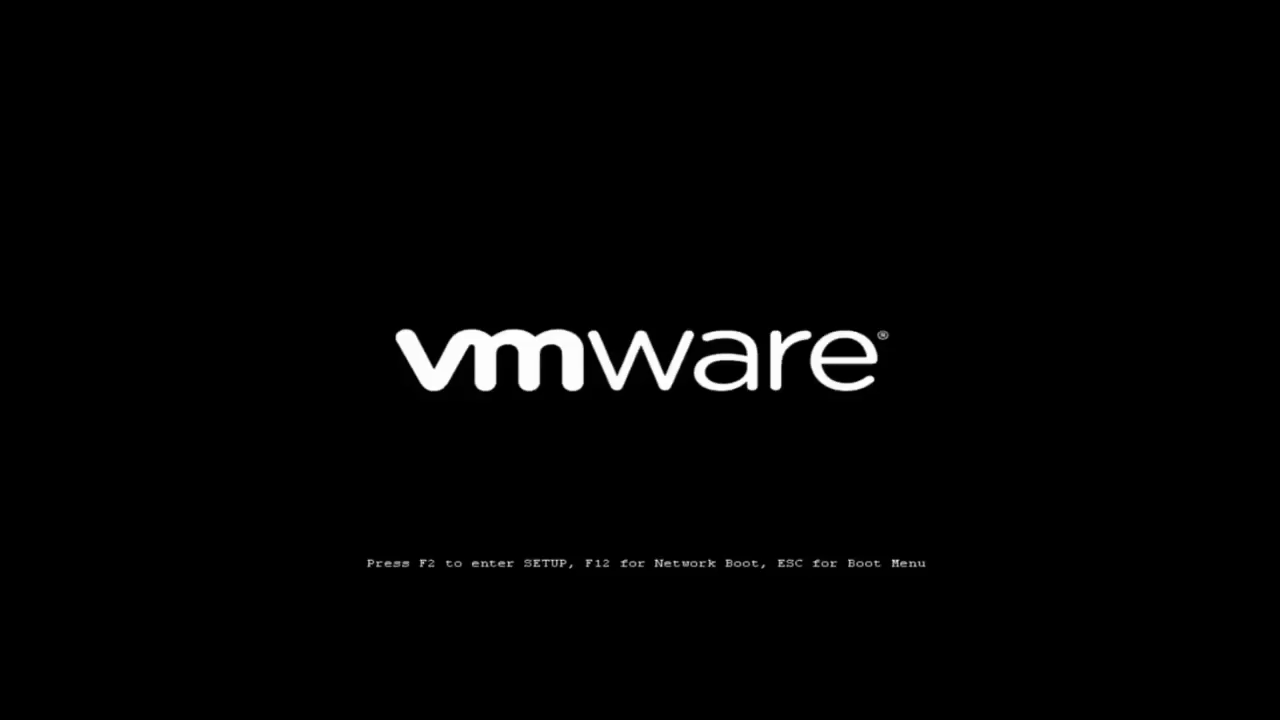